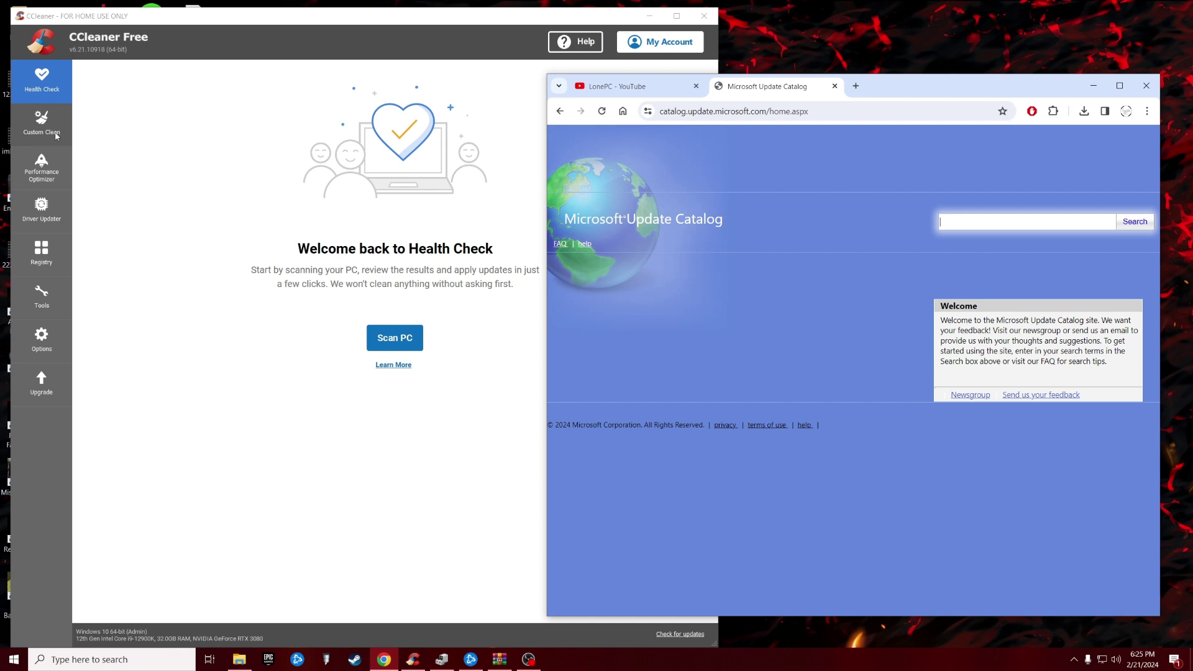
# Open the driver version details of the Realtek Gaming 2.5GbE Family Controller #2 in the driver updater
pyautogui.click(52, 202)
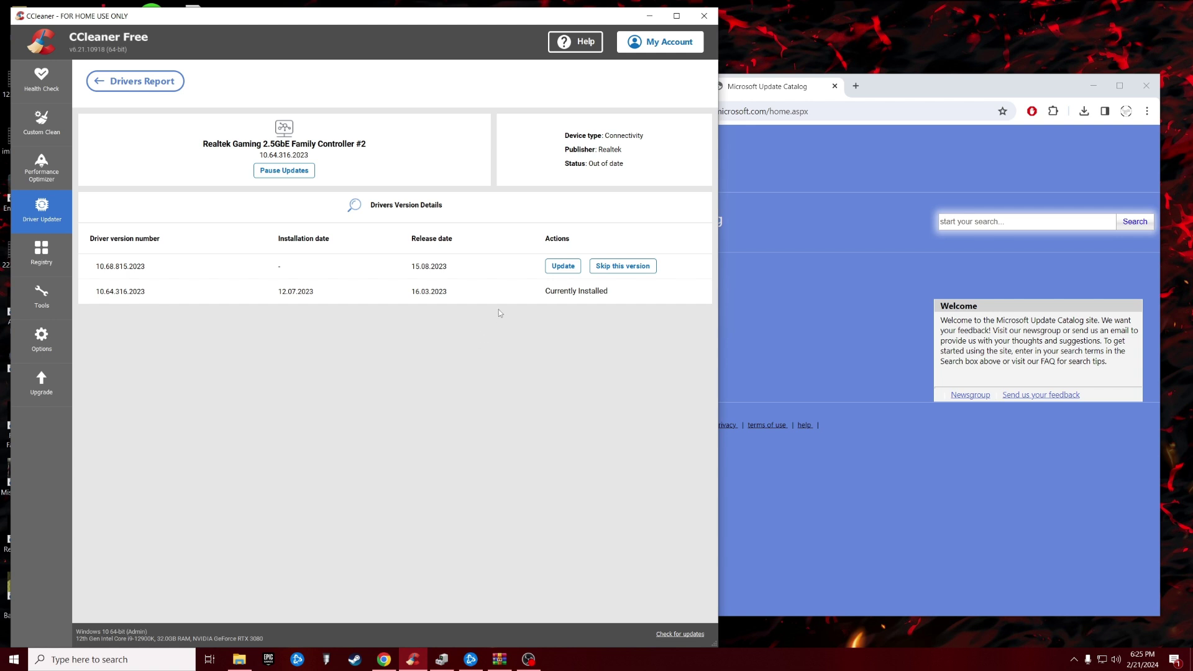
pyautogui.click(121, 81)
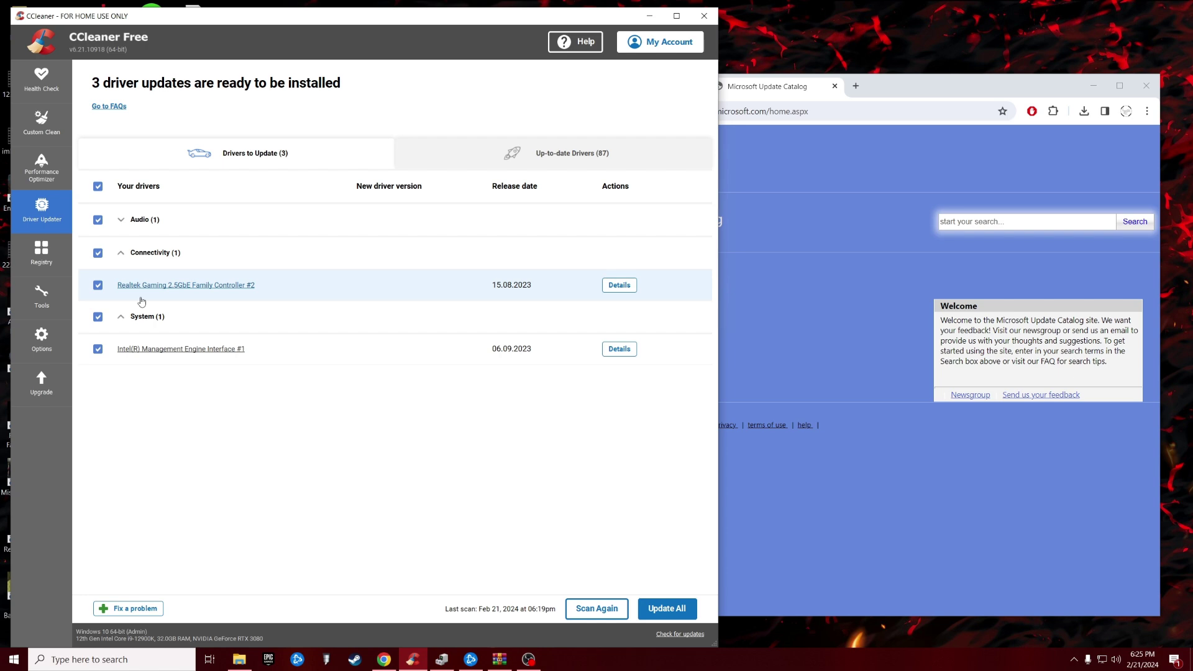
pyautogui.click(617, 286)
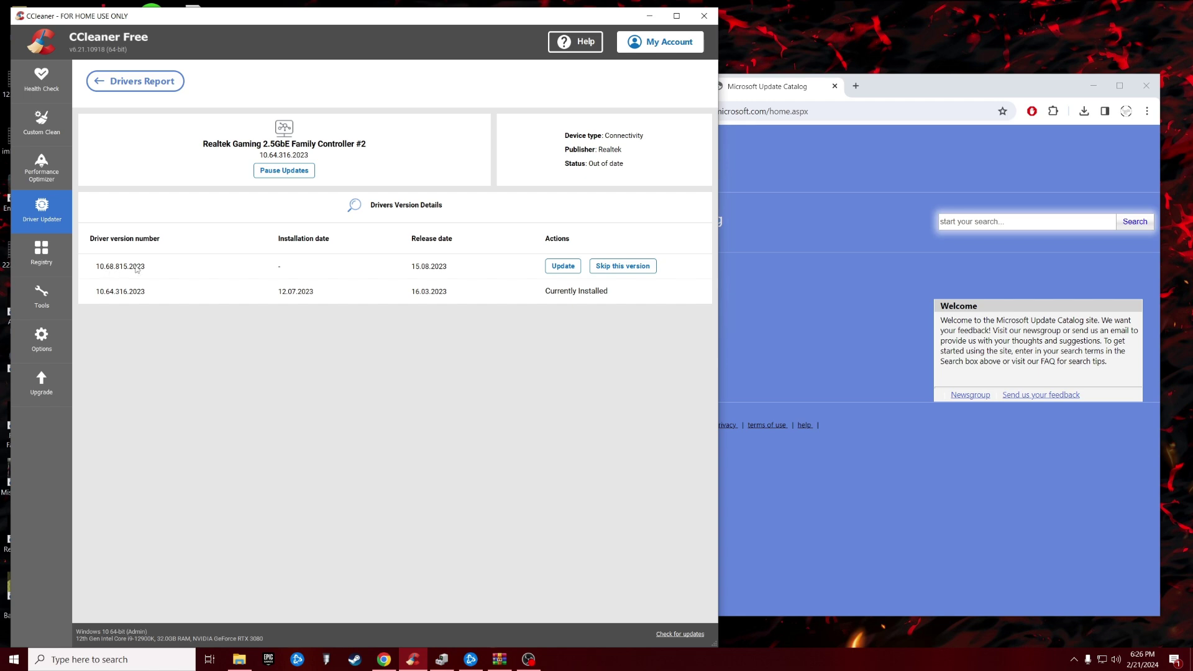
# Switch to the Microsoft Update Catalog in Chrome and search for driver version 10.68.815.2023
pyautogui.click(760, 89)
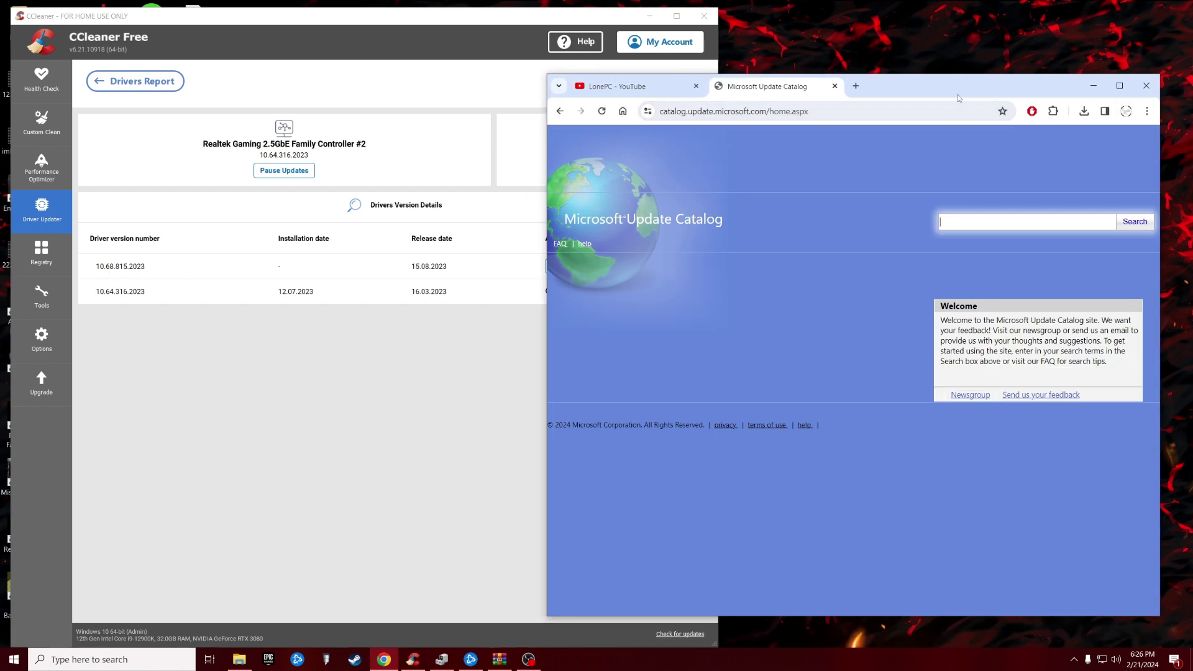
pyautogui.moveTo(950, 90); pyautogui.dragTo(972, 122)
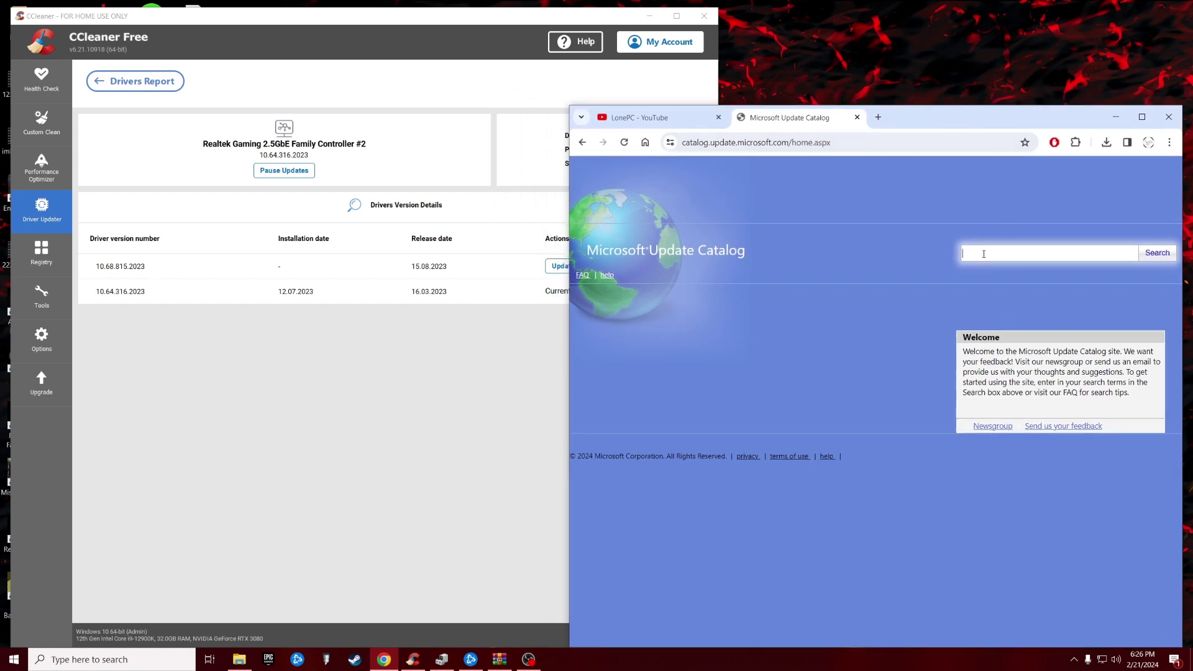
pyautogui.write('10.68.815.2023')
pyautogui.click(1157, 253)
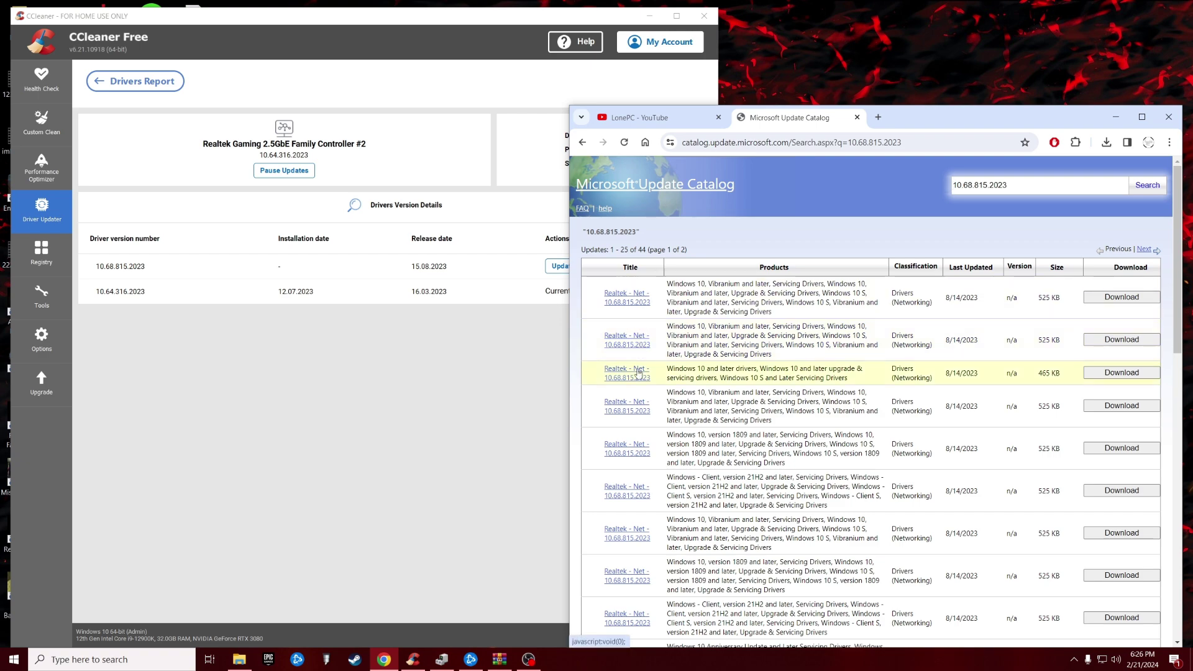
# Review the search results and download the .cab file of the first Realtek - Net - 10.68.815.2023 entry
pyautogui.scroll(-2, 644, 362)
pyautogui.scroll(-8, 644, 362)
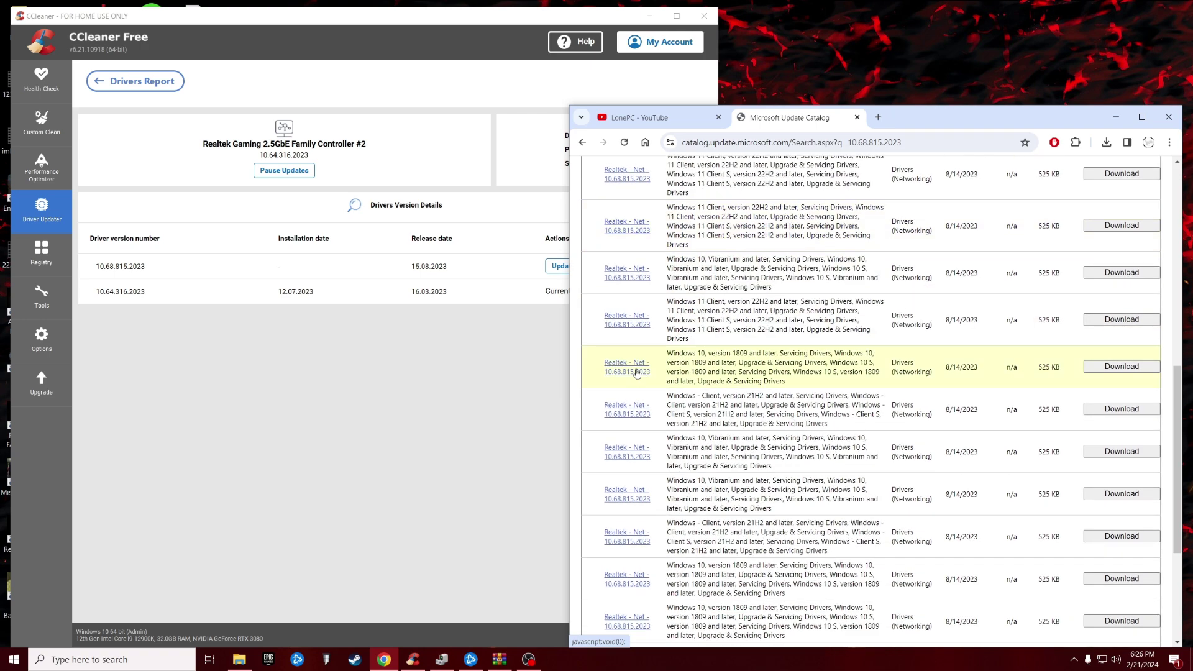
pyautogui.scroll(3, 962, 574)
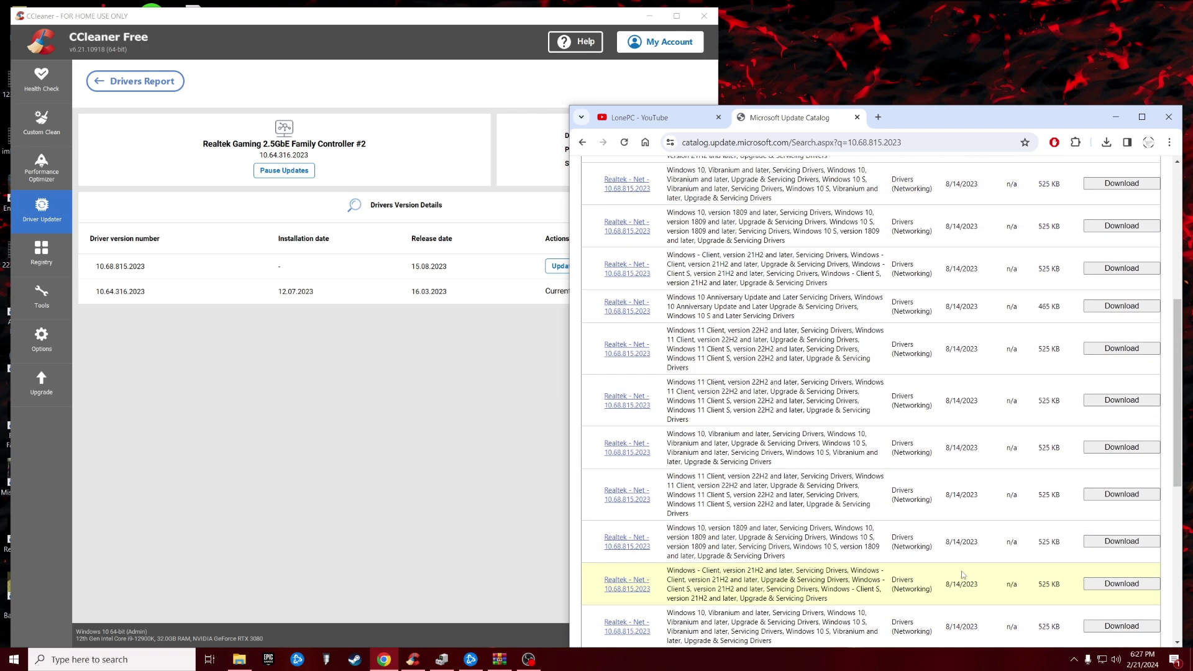
pyautogui.scroll(7, 962, 574)
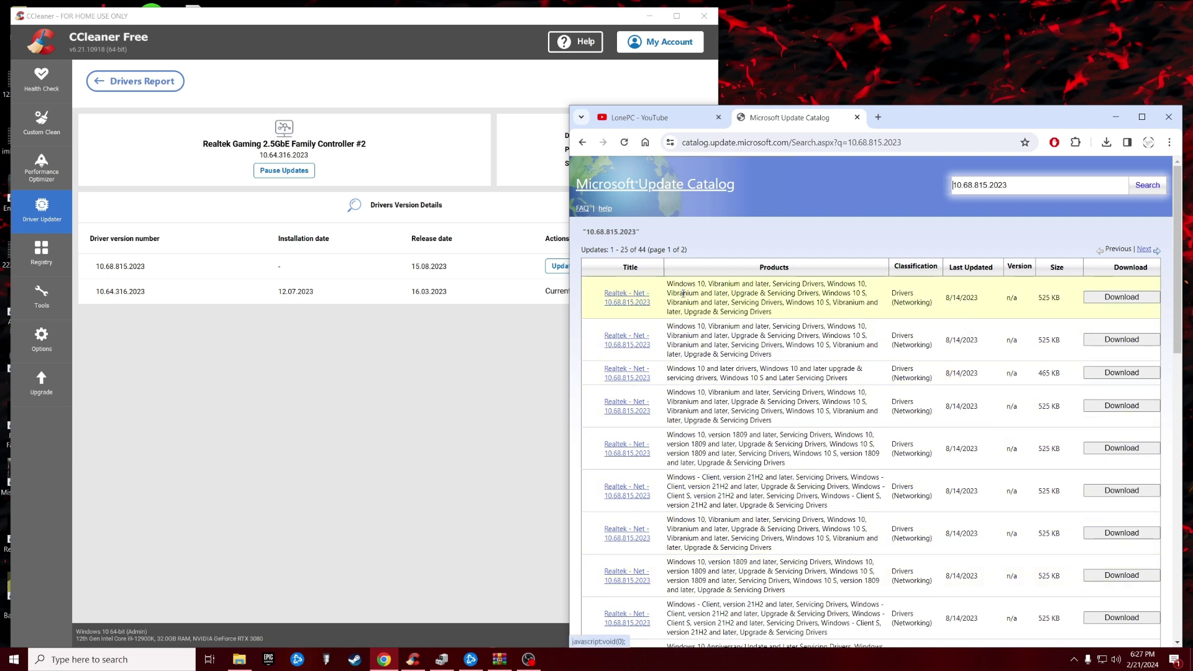
pyautogui.click(1119, 297)
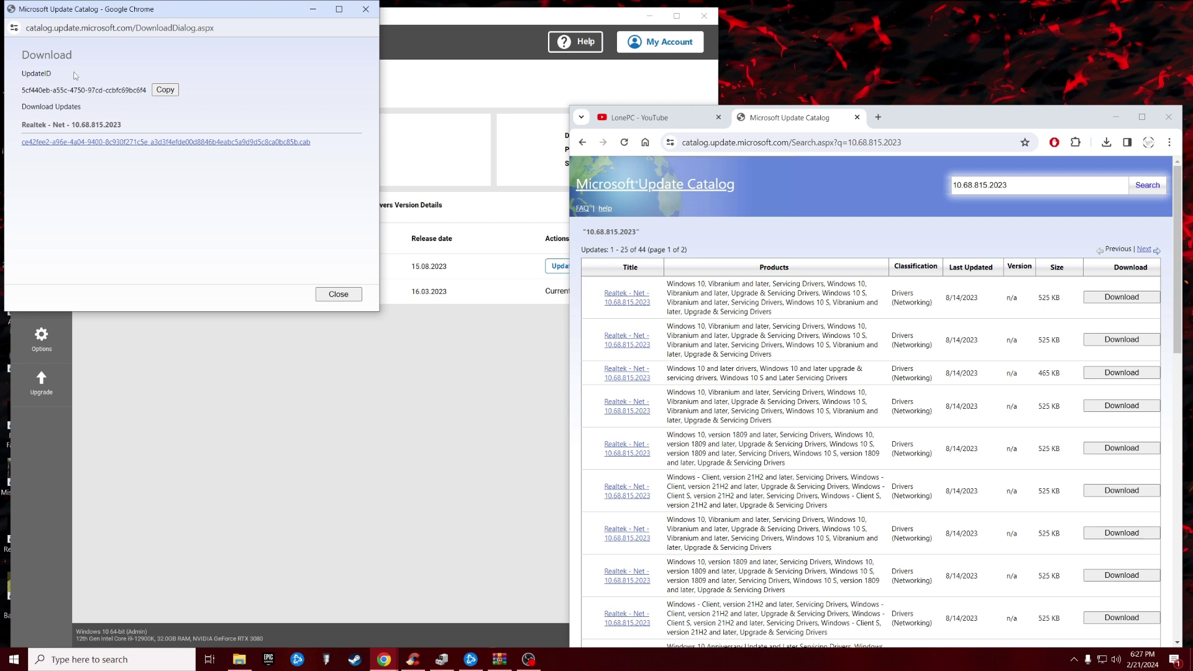
pyautogui.click(84, 144)
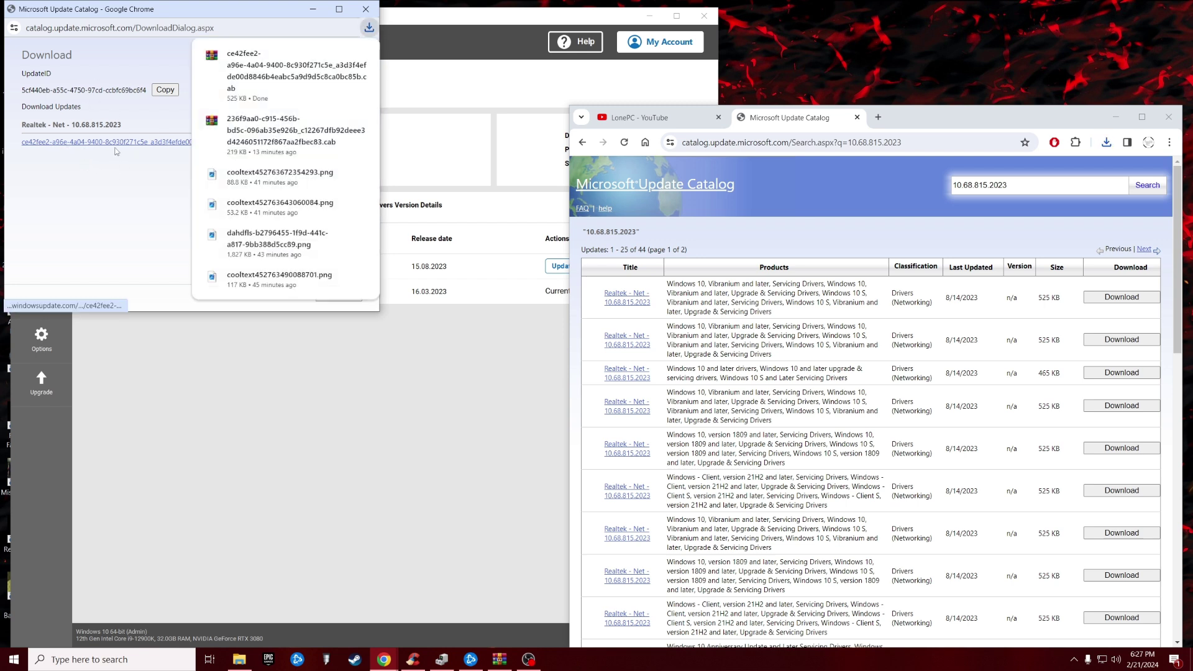
# Show the downloaded .cab file in the Downloads folder and open it in WinRAR, dismissing the trial notice
pyautogui.click(339, 55)
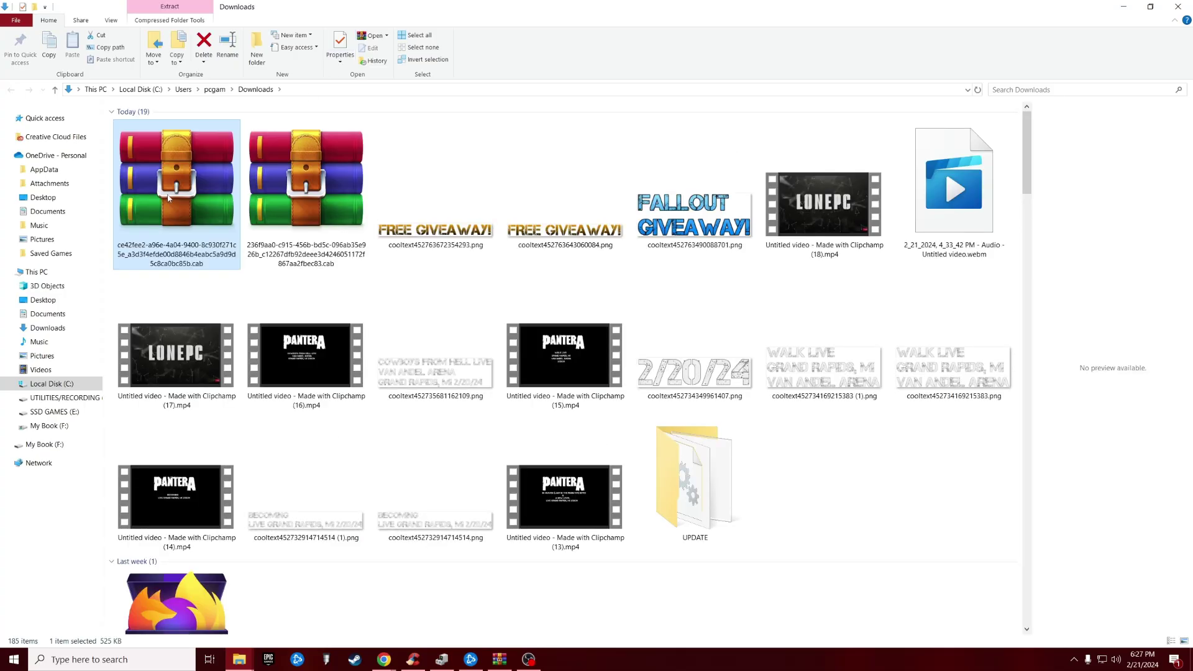
pyautogui.rightClick(200, 207)
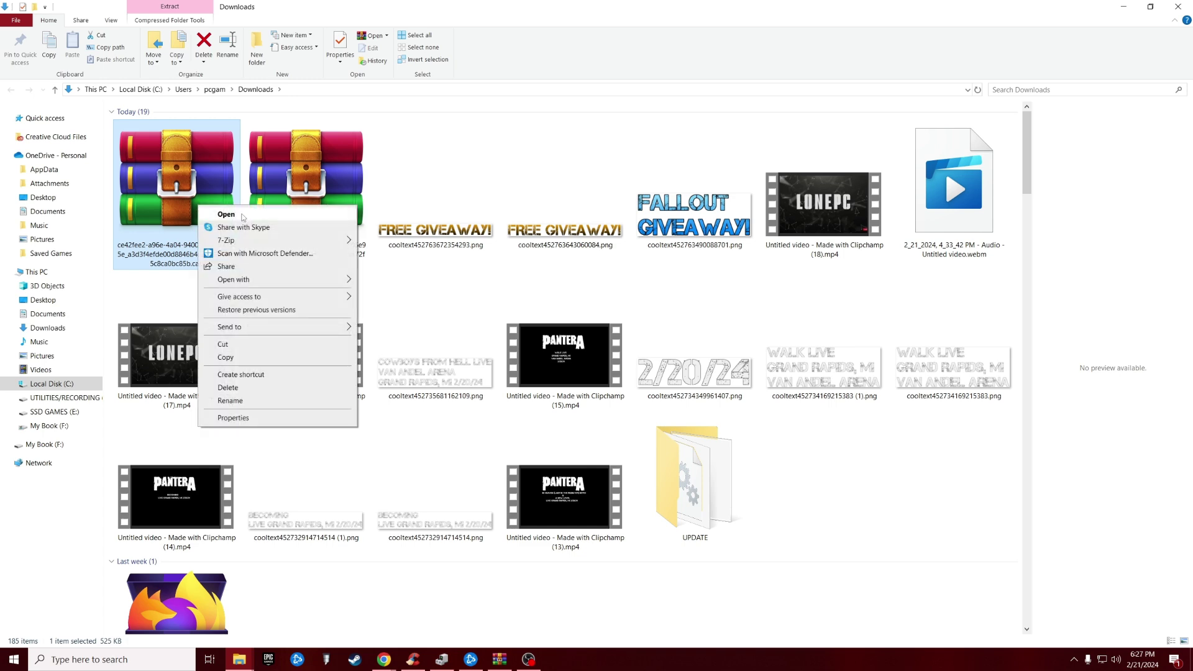
pyautogui.click(242, 217)
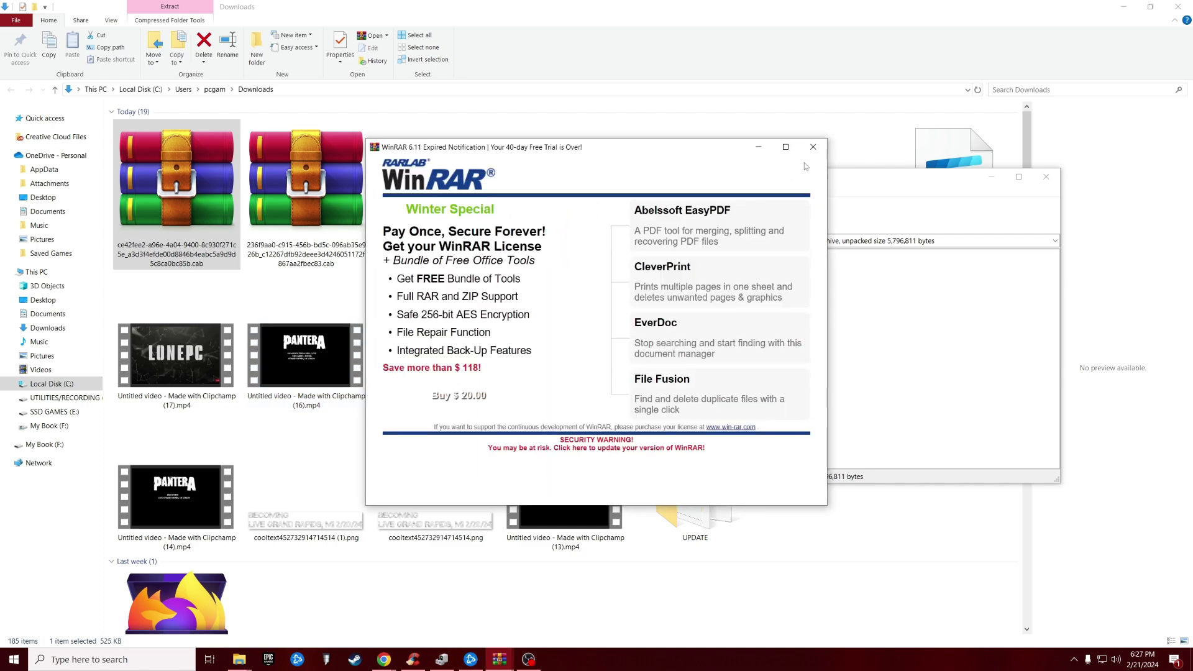
pyautogui.click(813, 146)
pyautogui.moveTo(739, 214); pyautogui.dragTo(666, 90)
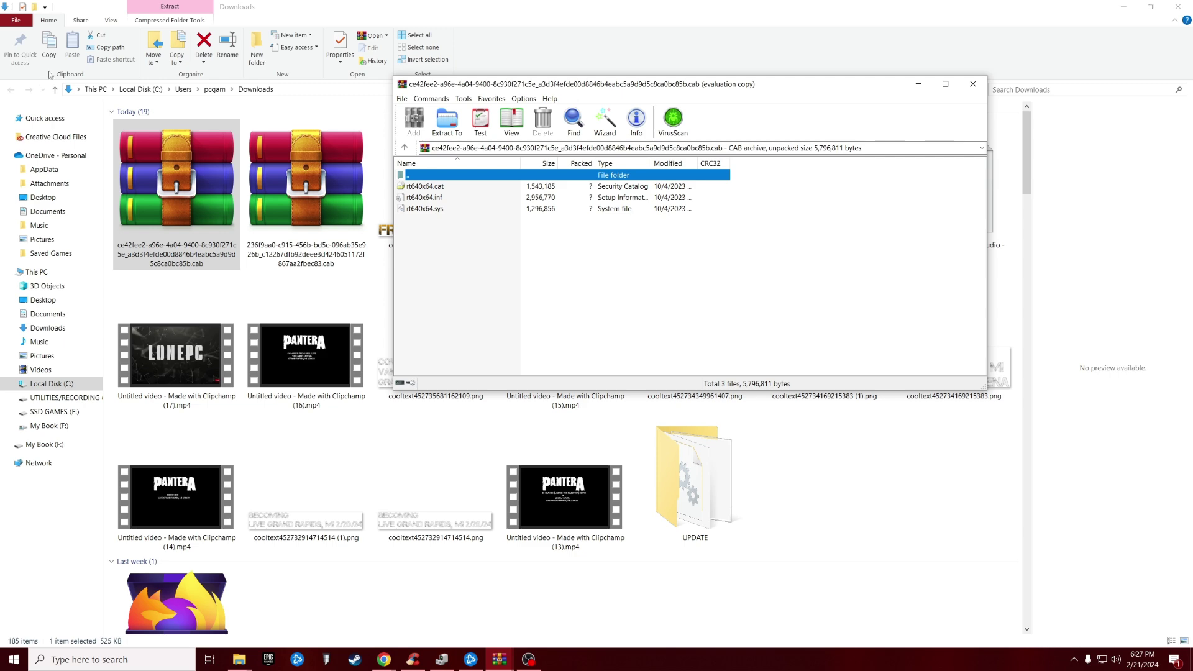
# Create a folder named UPDATE 2 in Downloads and open it
pyautogui.click(244, 54)
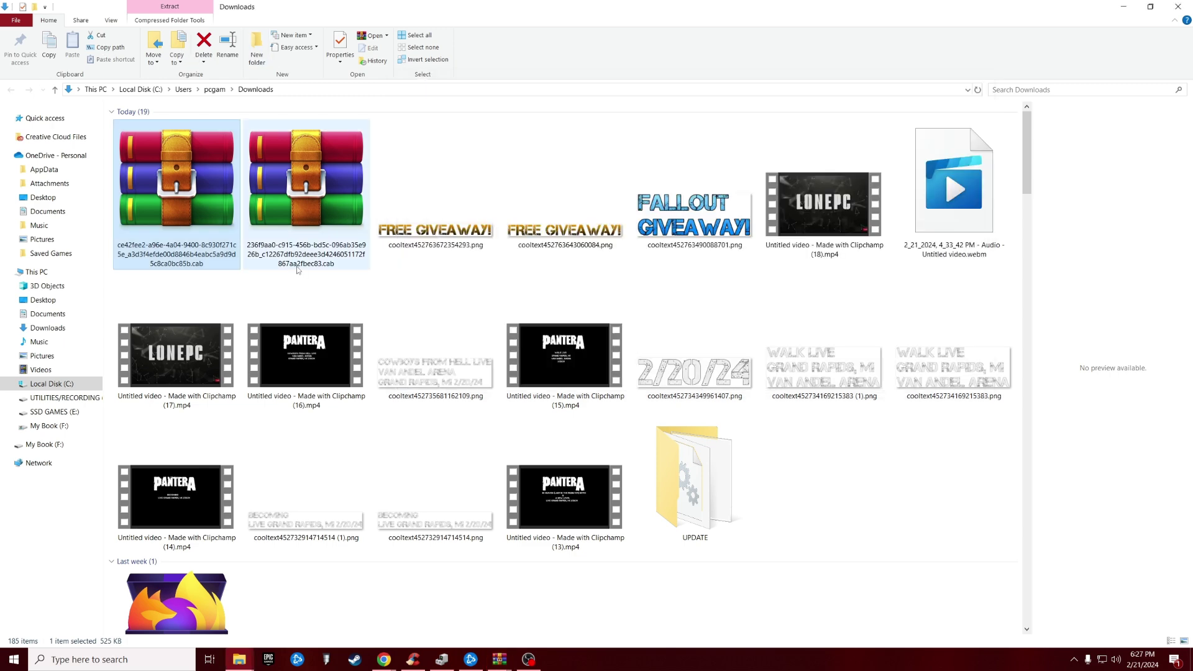
pyautogui.click(257, 60)
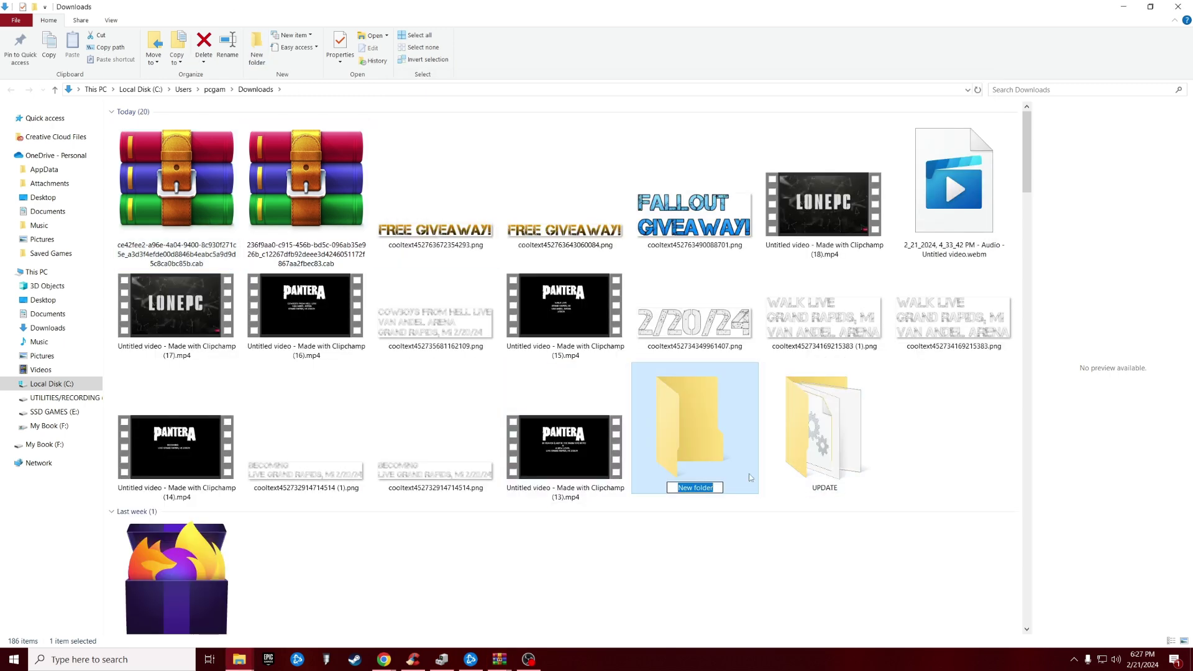
pyautogui.write('UPDATE 2')
pyautogui.press('Return')
pyautogui.doubleClick(750, 477)
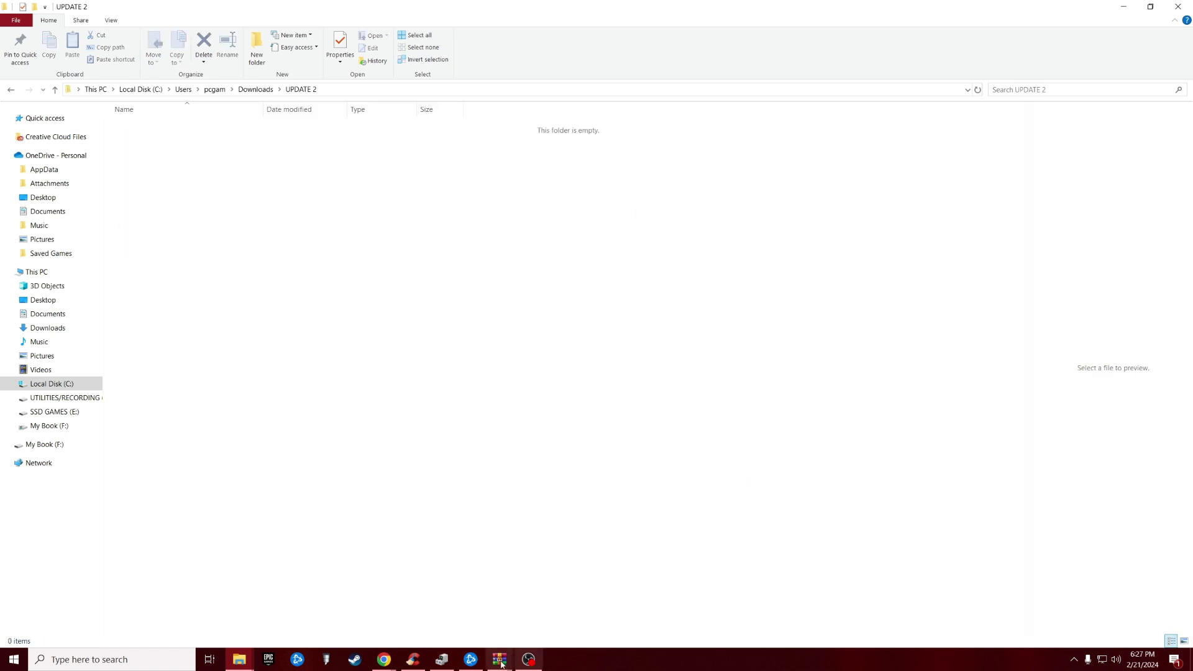
# Extract rt640x64.cat, rt640x64.inf and rt640x64.sys from the opened archive into the UPDATE 2 folder
pyautogui.moveTo(499, 658)
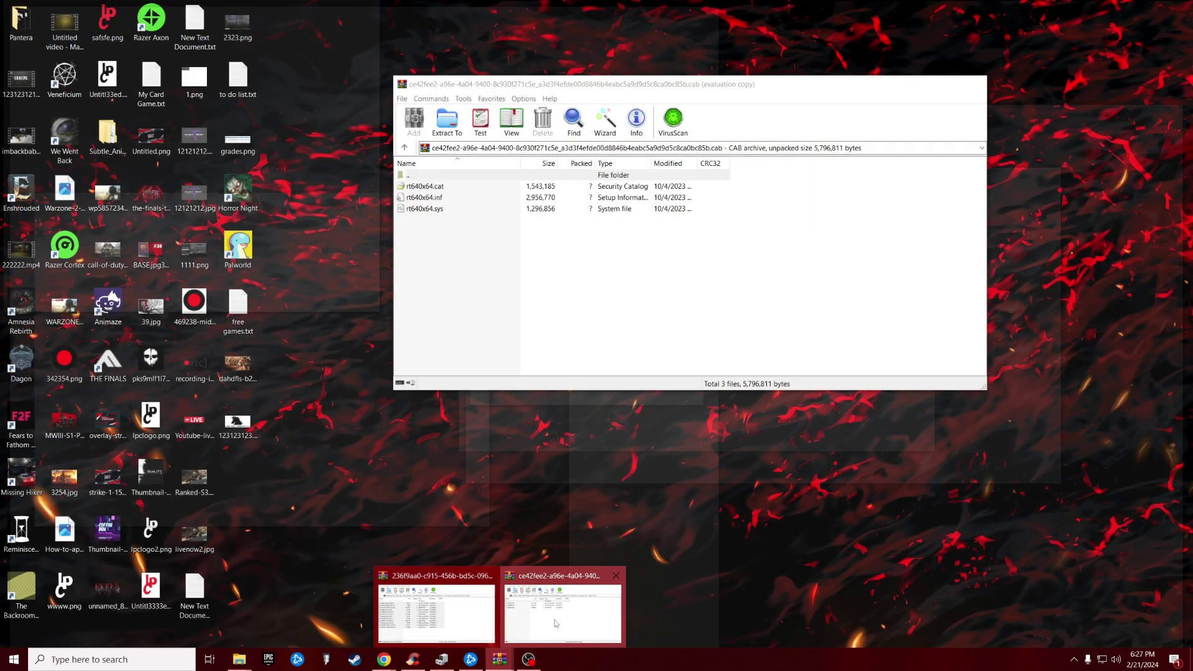
pyautogui.click(562, 615)
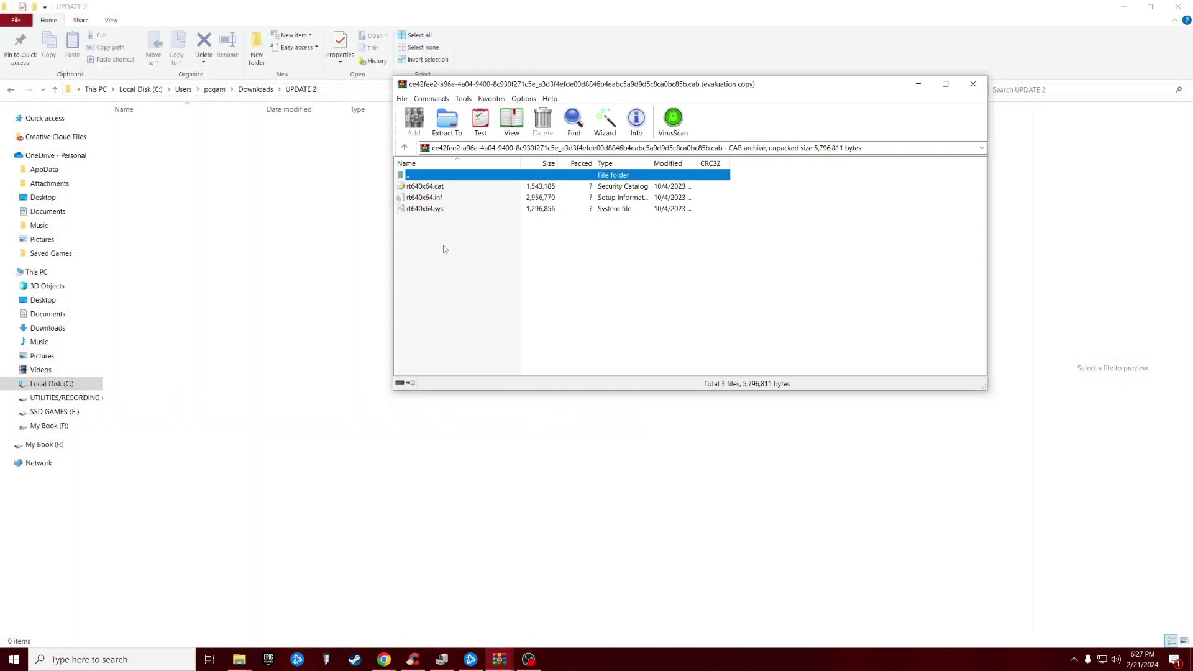
pyautogui.moveTo(434, 229); pyautogui.dragTo(324, 261)
pyautogui.moveTo(279, 231); pyautogui.dragTo(319, 306)
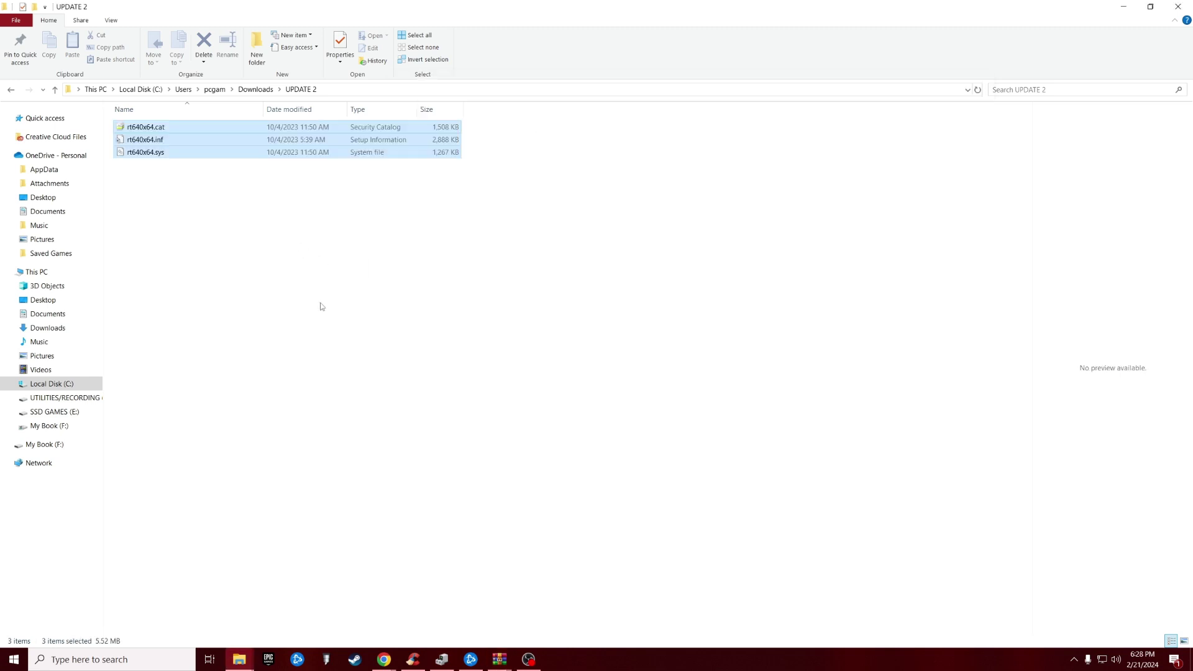
pyautogui.click(338, 335)
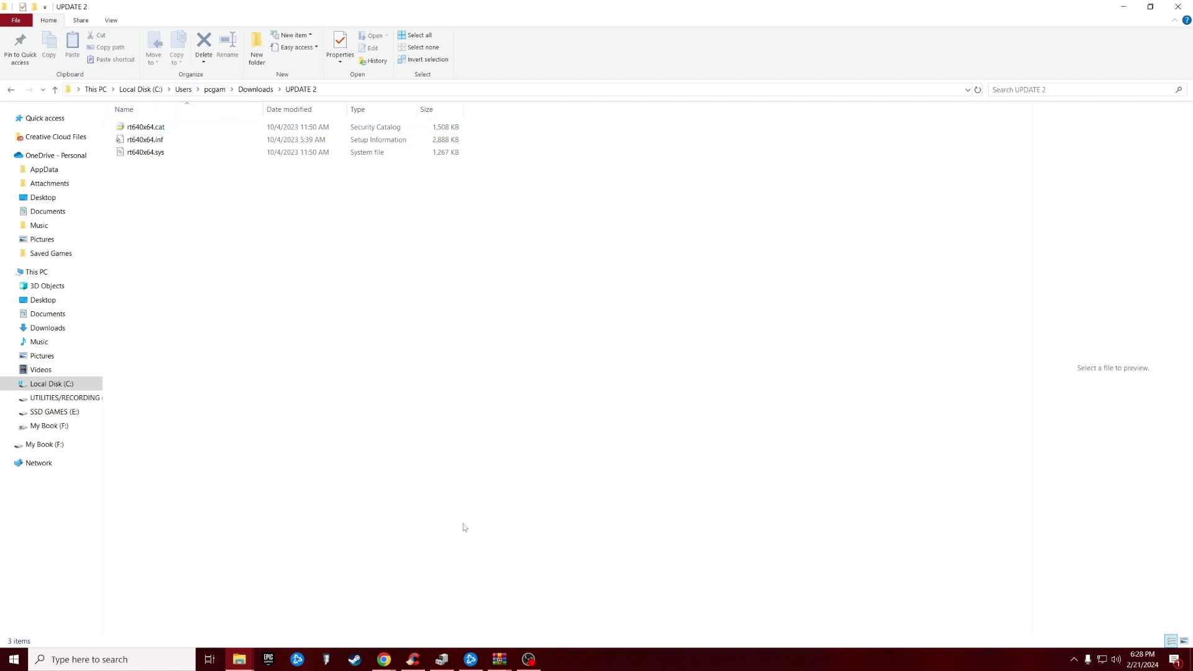
# Bring up Device Manager and place it beside CCleaner's Realtek driver details
pyautogui.click(438, 658)
pyautogui.moveTo(179, 209); pyautogui.dragTo(271, 82)
pyautogui.click(139, 659)
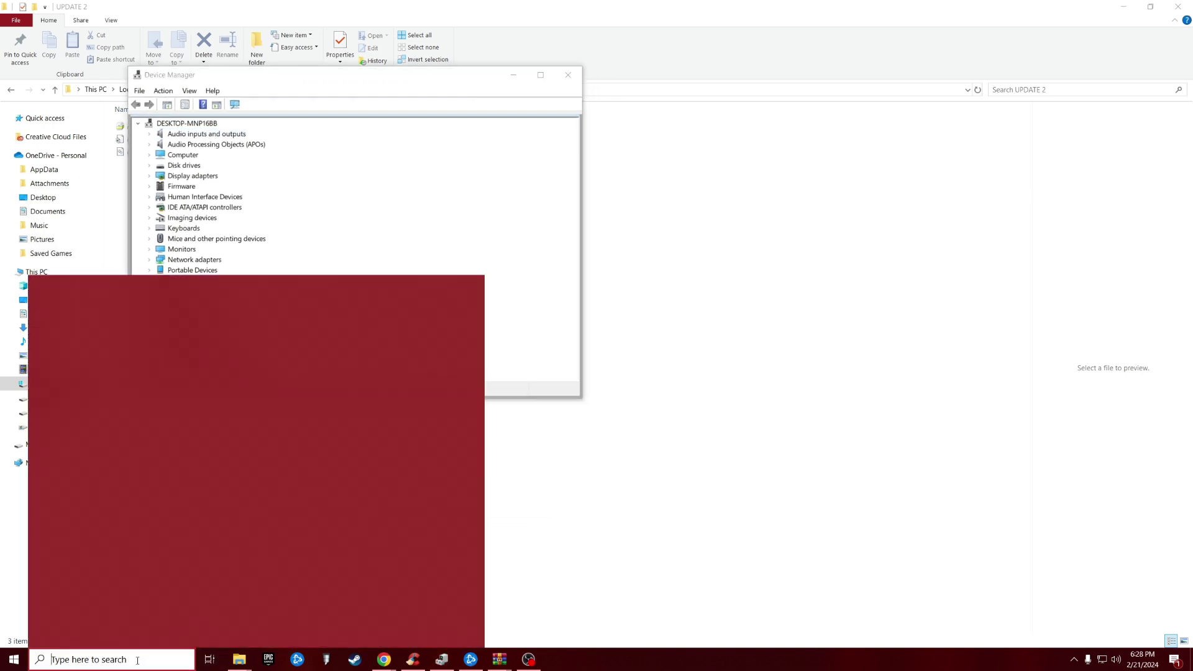
pyautogui.write('DEVICE MAN')
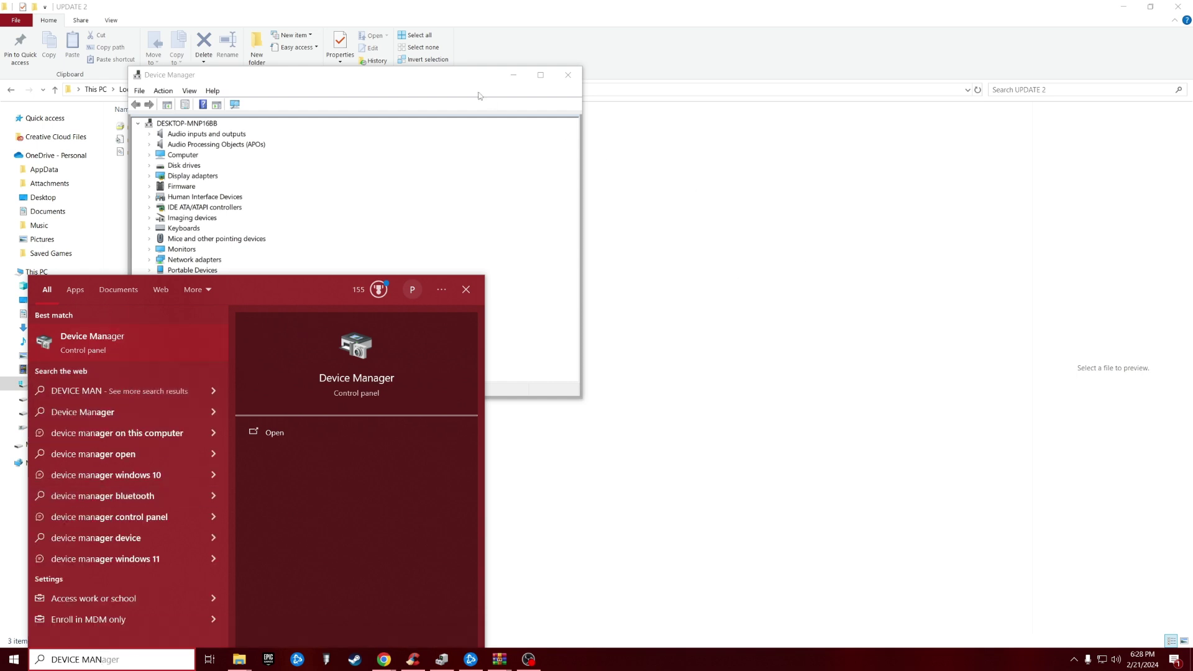
pyautogui.click(442, 80)
pyautogui.moveTo(403, 81); pyautogui.dragTo(853, 227)
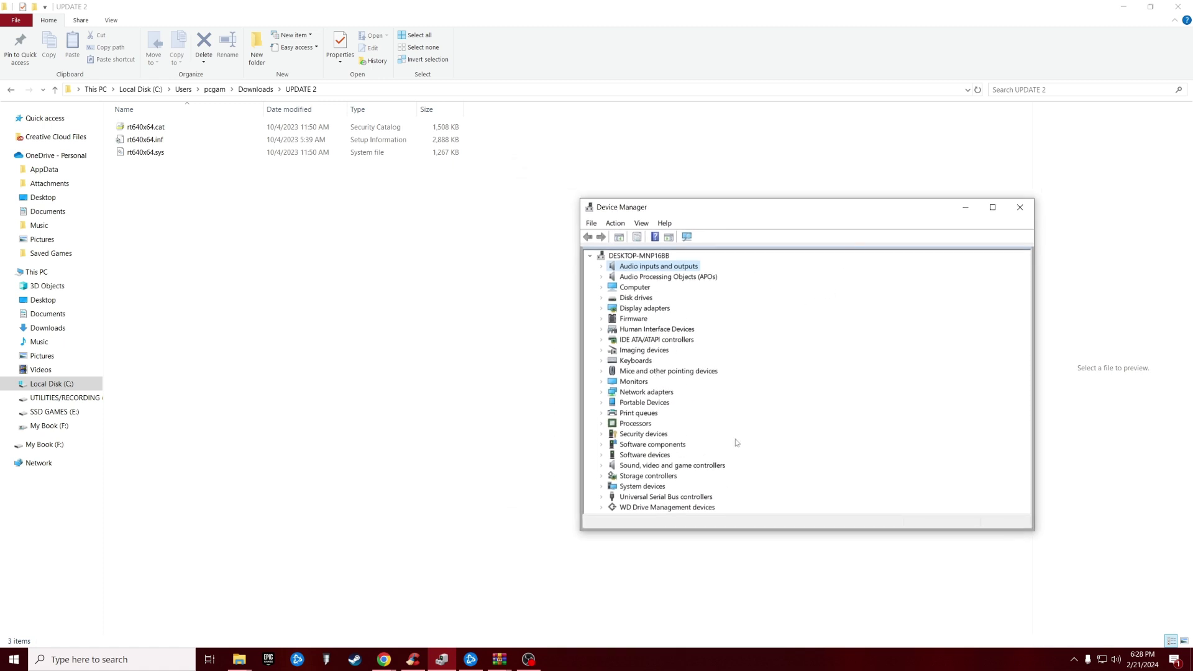
pyautogui.click(412, 659)
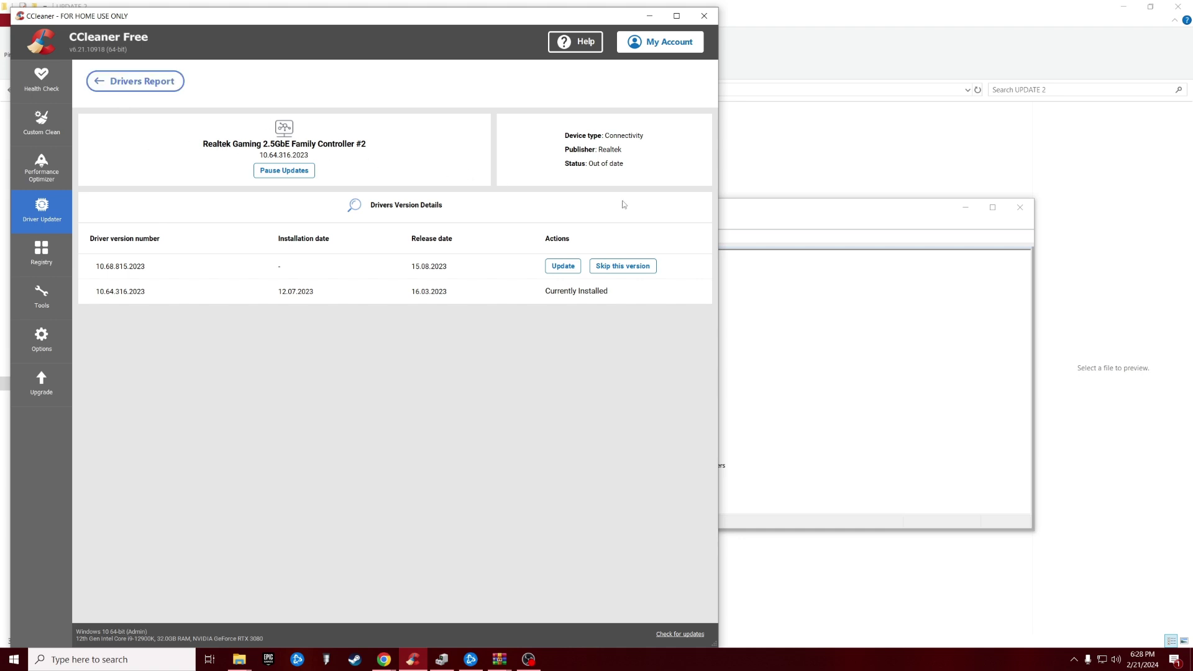
pyautogui.moveTo(840, 215); pyautogui.dragTo(990, 205)
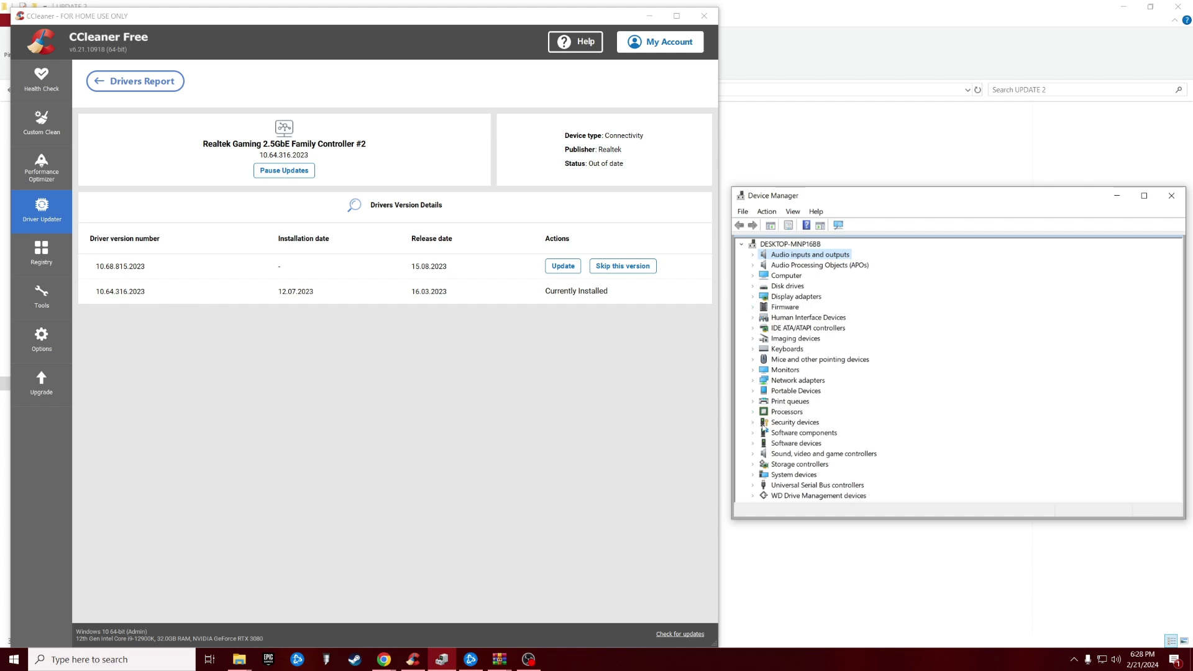
# Start a driver update for the Realtek Gaming 2.5GbE Family Controller #2 network adapter, choosing to browse the computer for drivers
pyautogui.click(752, 381)
pyautogui.click(799, 392)
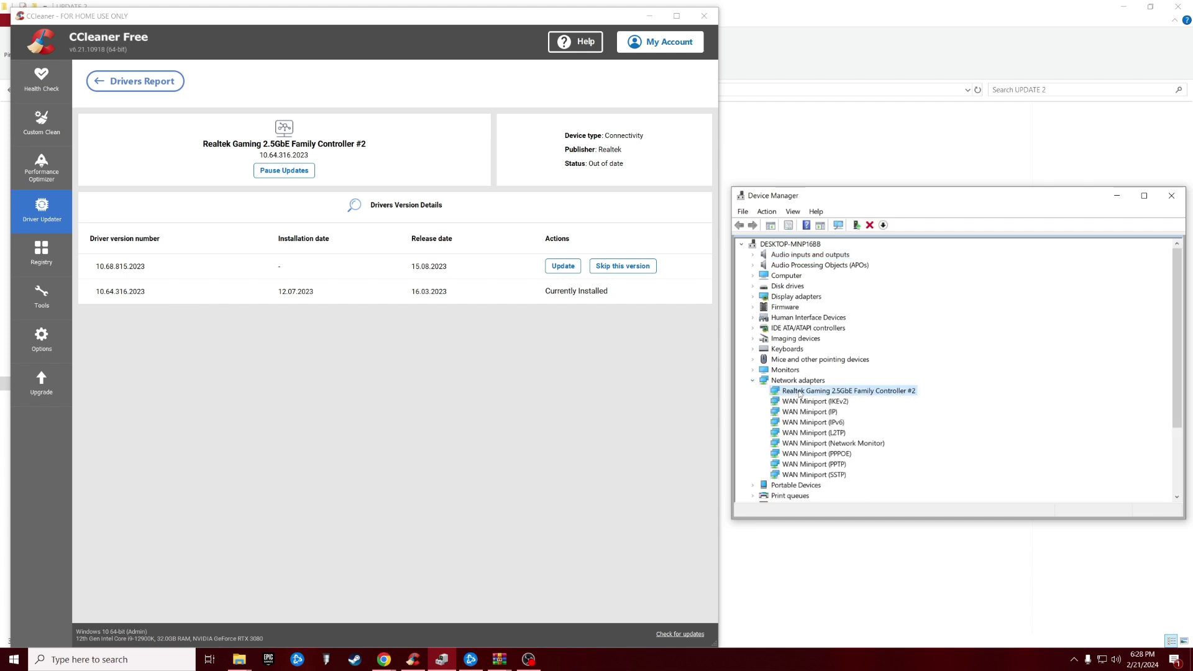
pyautogui.doubleClick(872, 392)
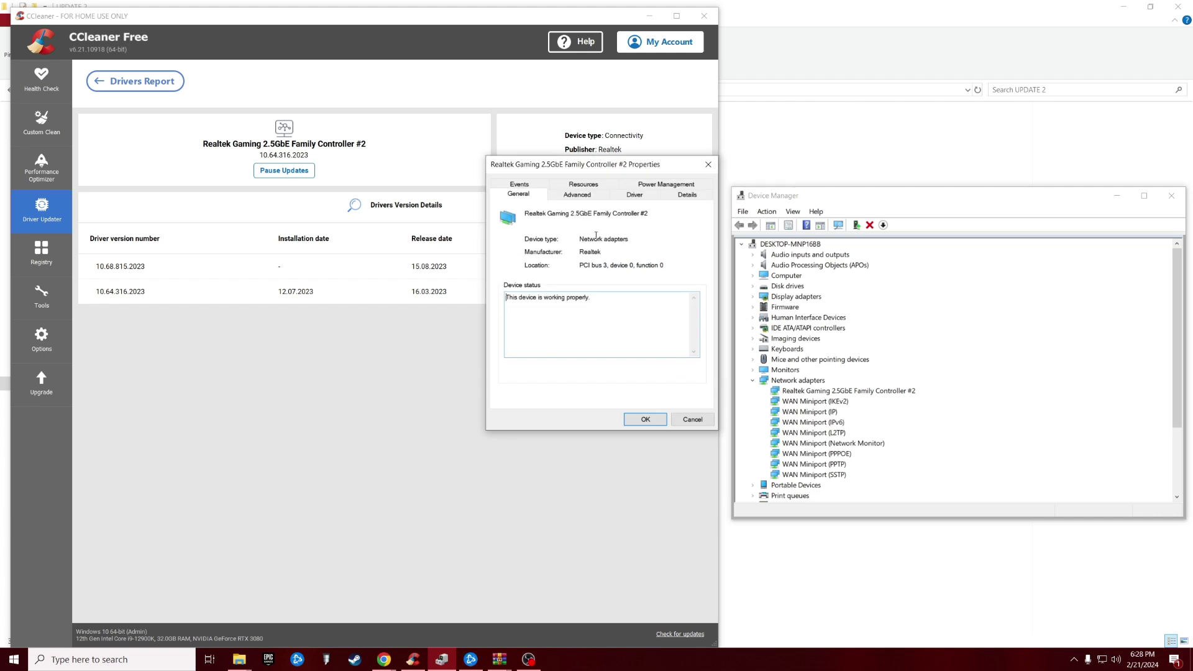
pyautogui.click(630, 196)
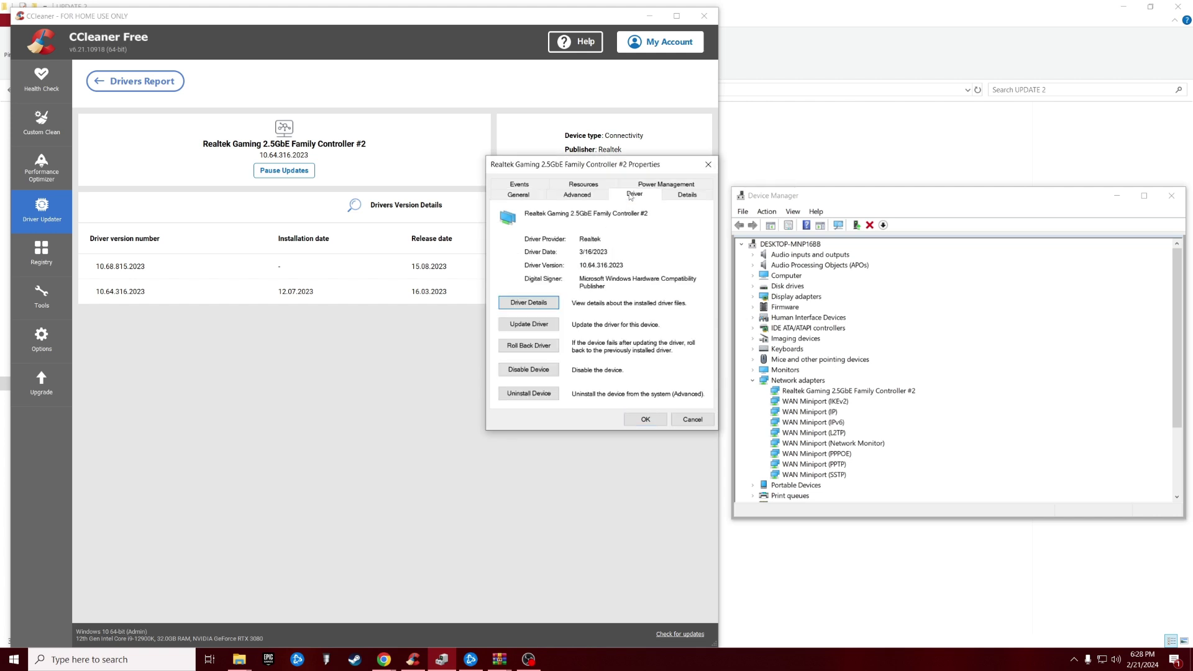
pyautogui.click(535, 326)
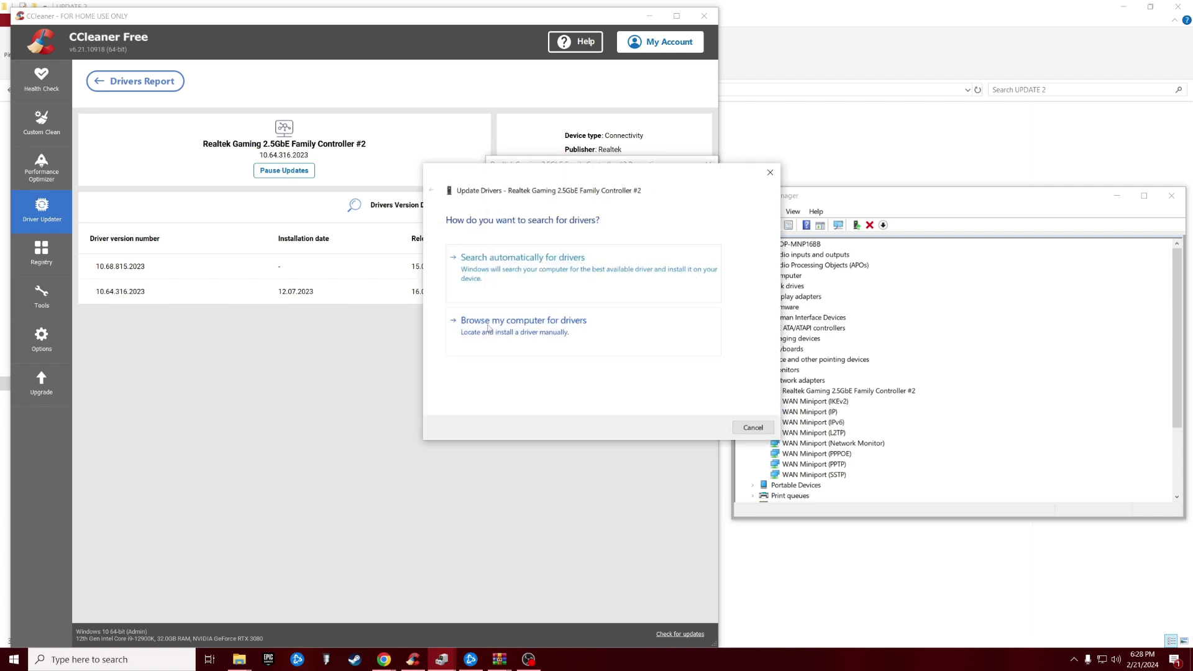
pyautogui.click(568, 333)
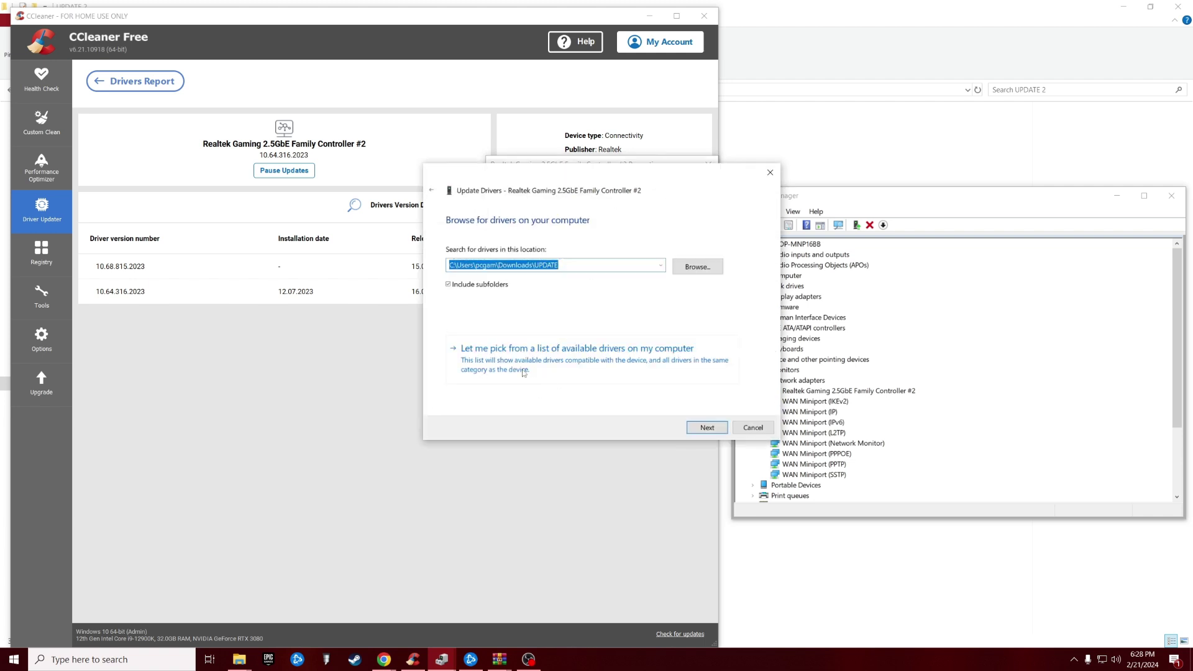
pyautogui.click(603, 361)
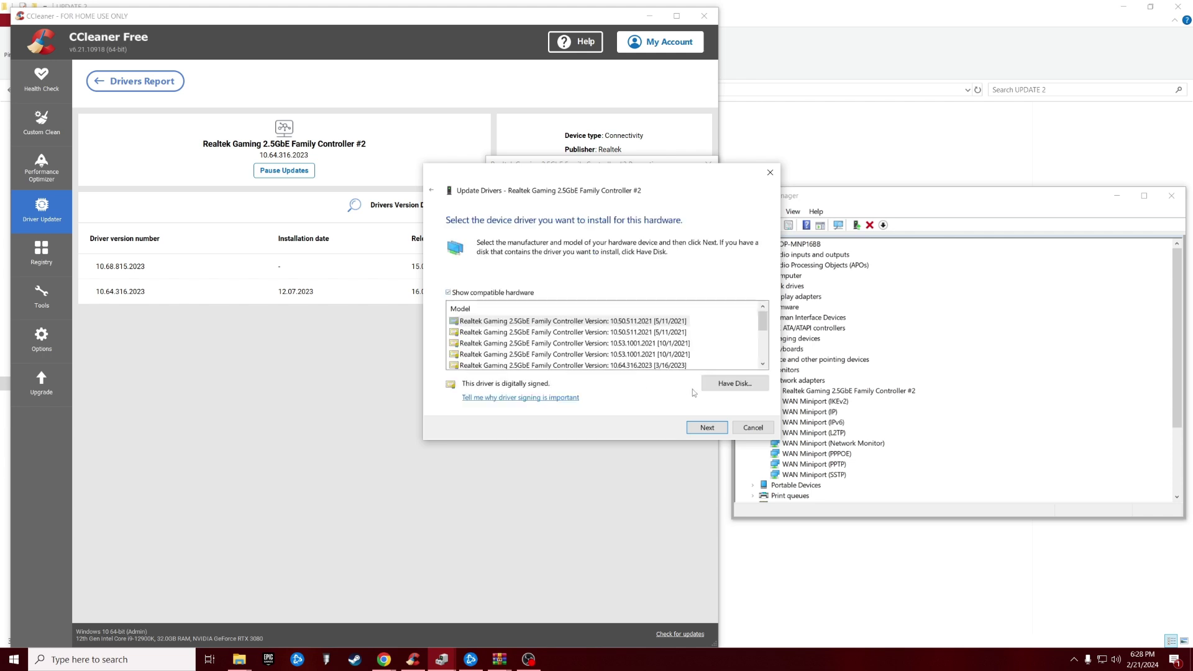
pyautogui.click(748, 427)
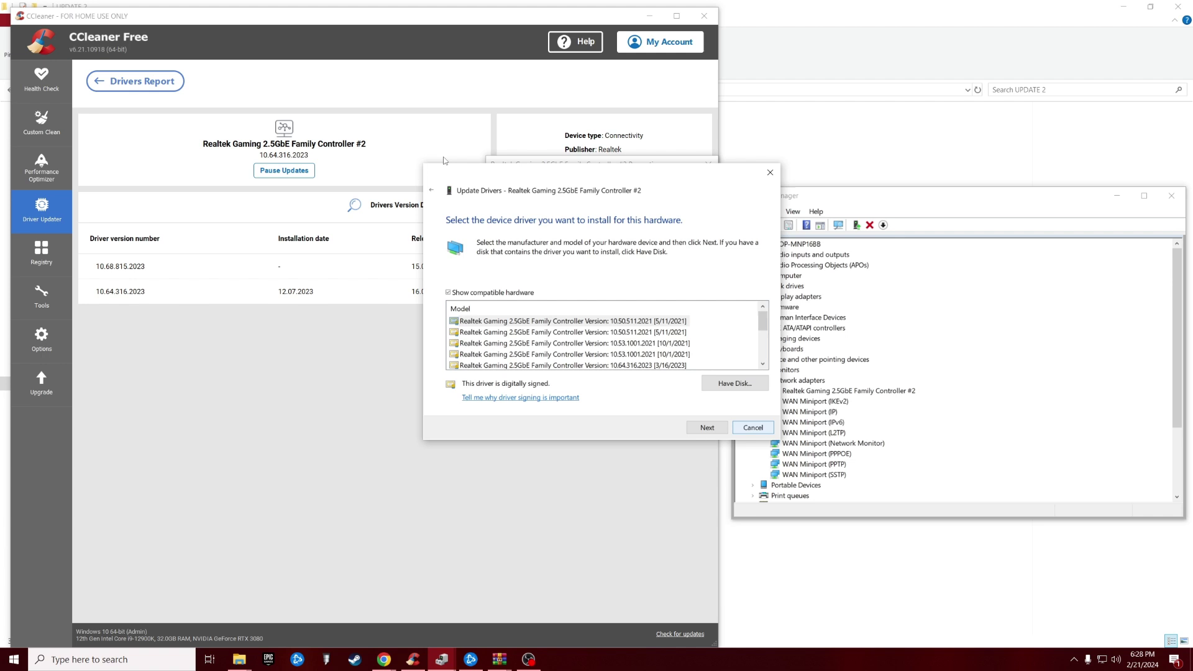
pyautogui.click(431, 191)
# Install the network adapter's driver from the UPDATE 2 folder in Downloads and close the update wizard and device properties
pyautogui.click(684, 271)
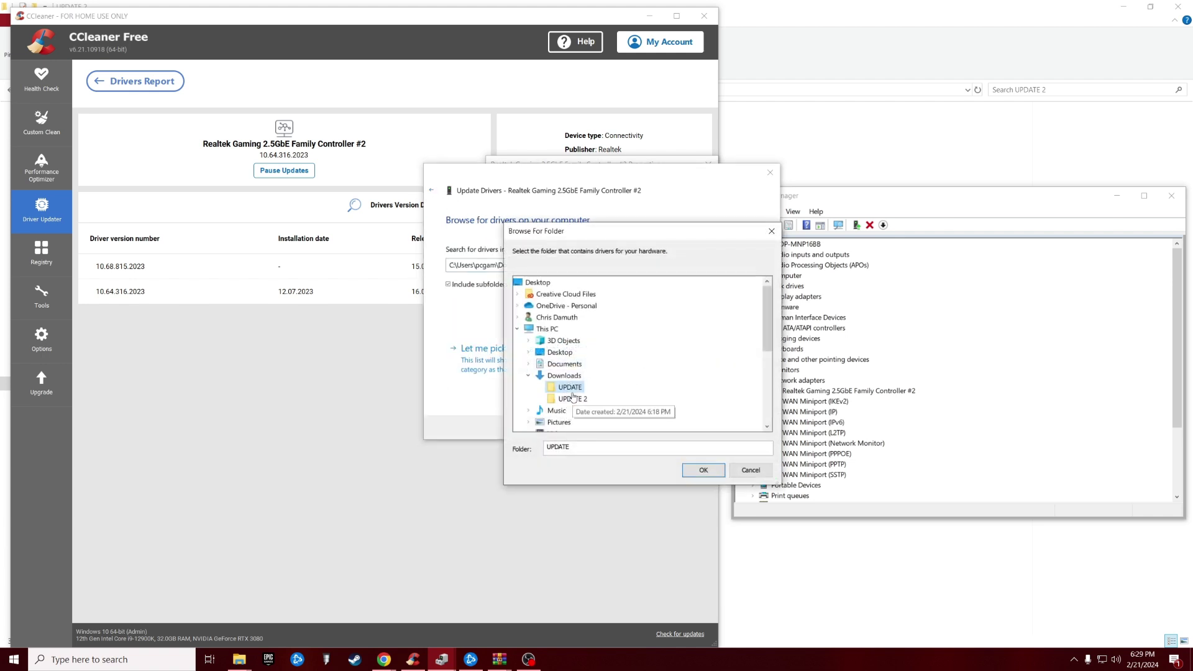
pyautogui.click(572, 398)
pyautogui.click(703, 470)
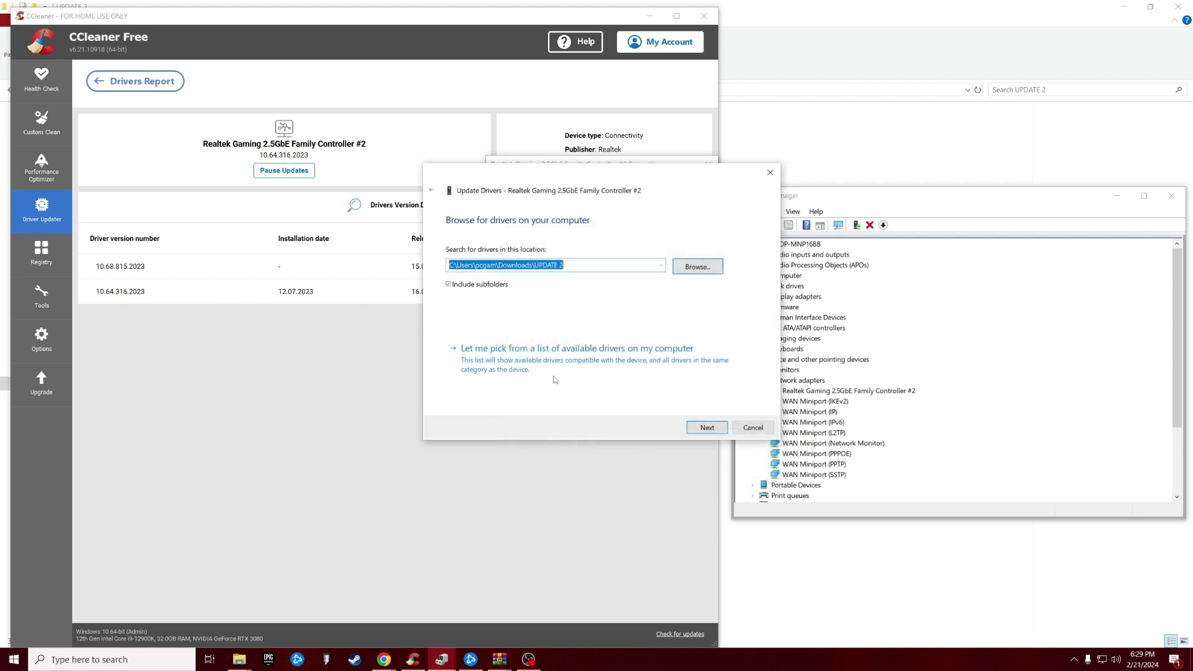
pyautogui.click(699, 426)
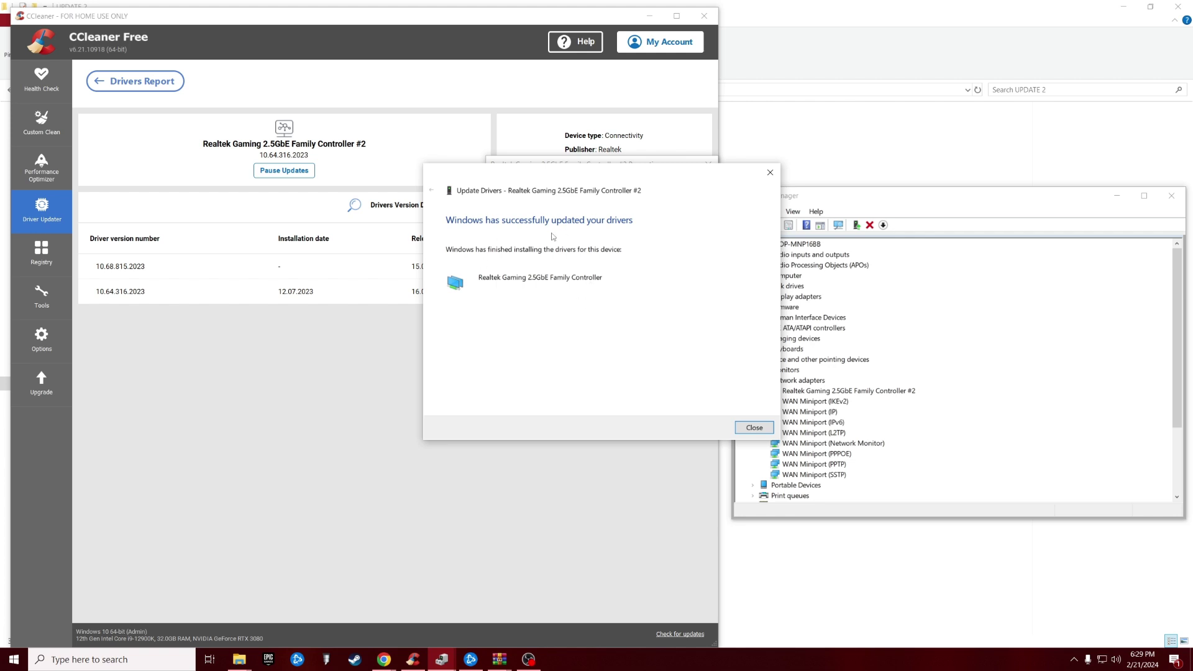
pyautogui.click(762, 429)
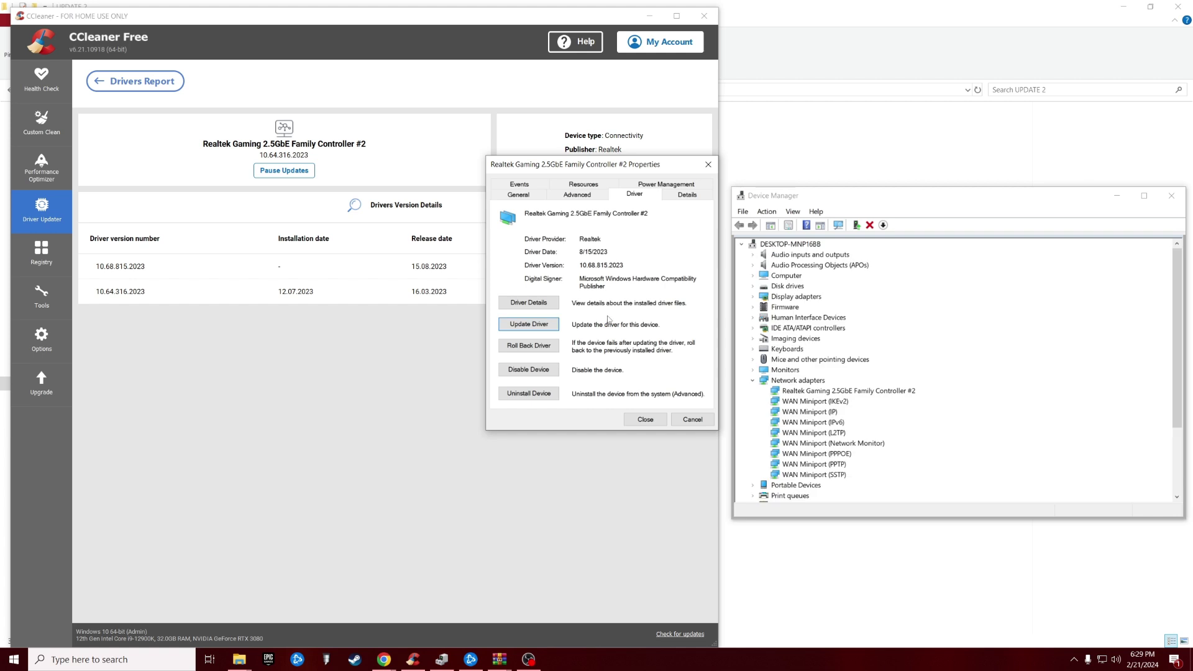
pyautogui.click(645, 420)
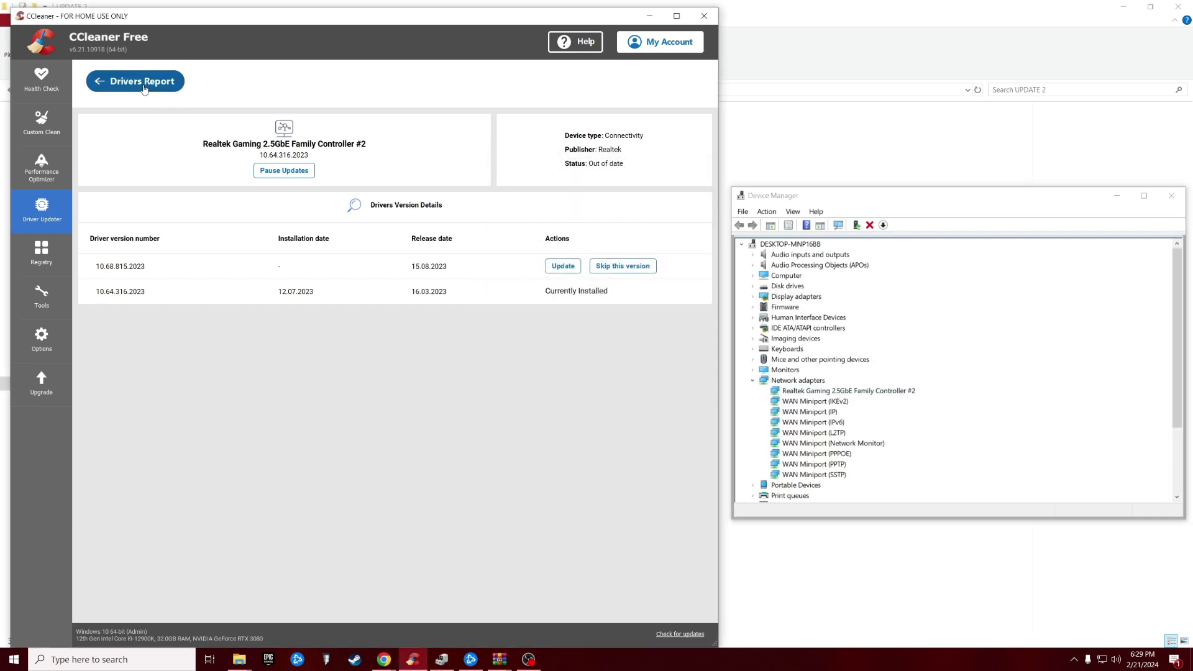
# Rescan for outdated drivers in CCleaner and open the details of Intel(R) Management Engine Interface #1 under System
pyautogui.click(143, 89)
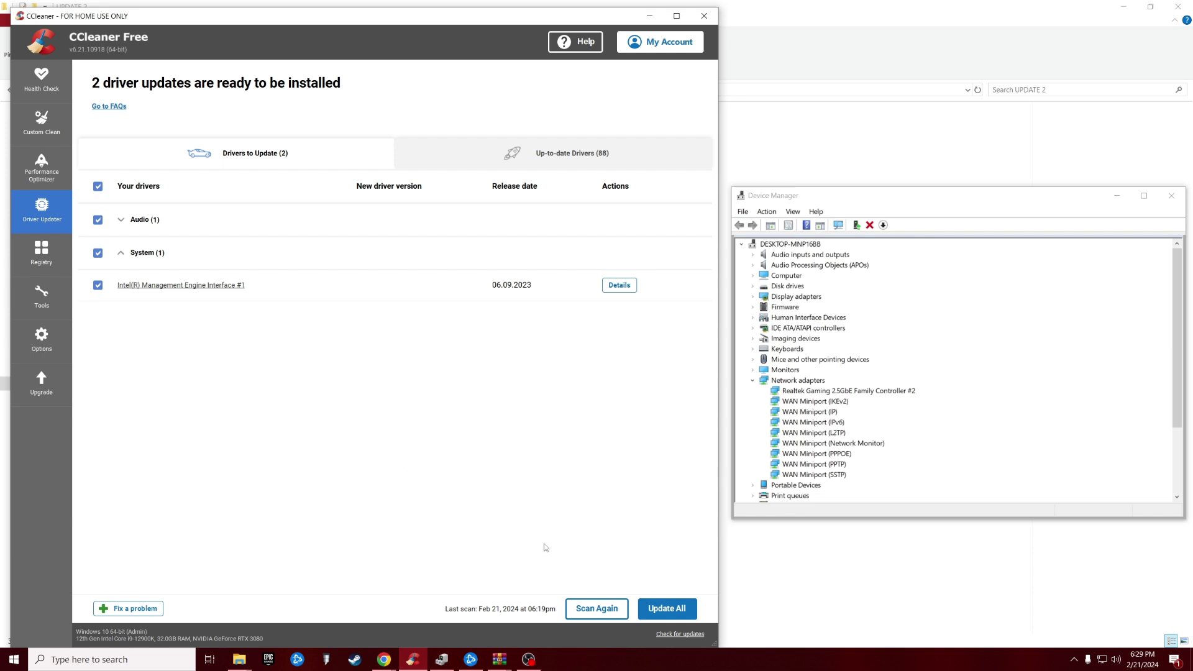
pyautogui.click(614, 608)
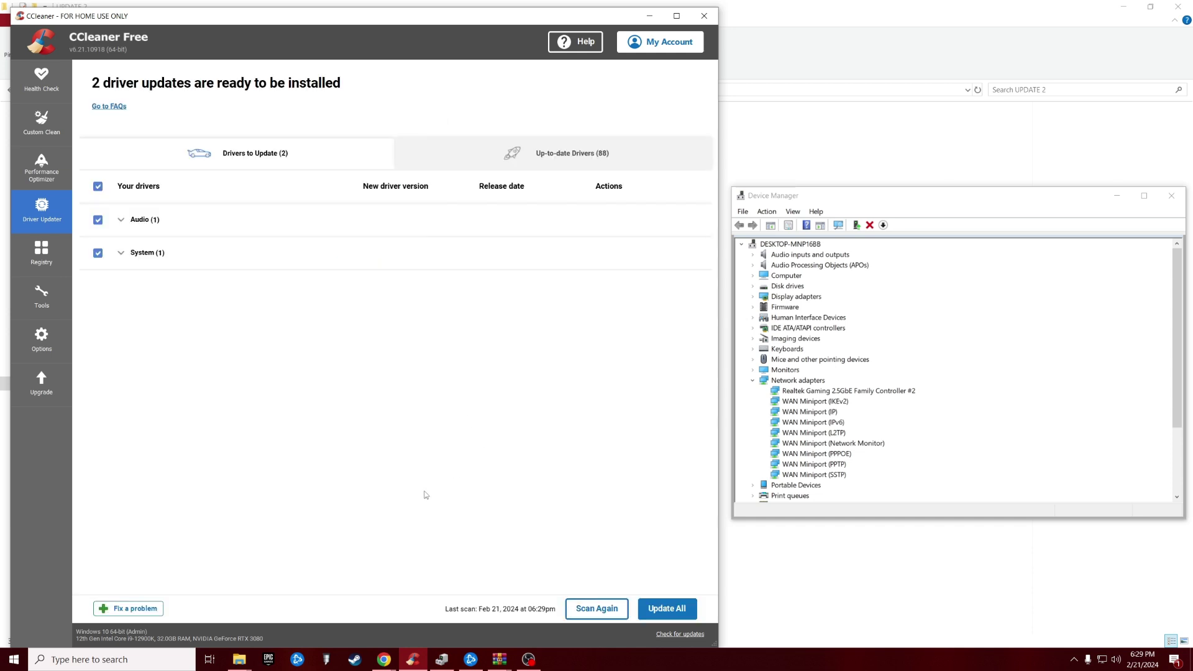
pyautogui.click(121, 253)
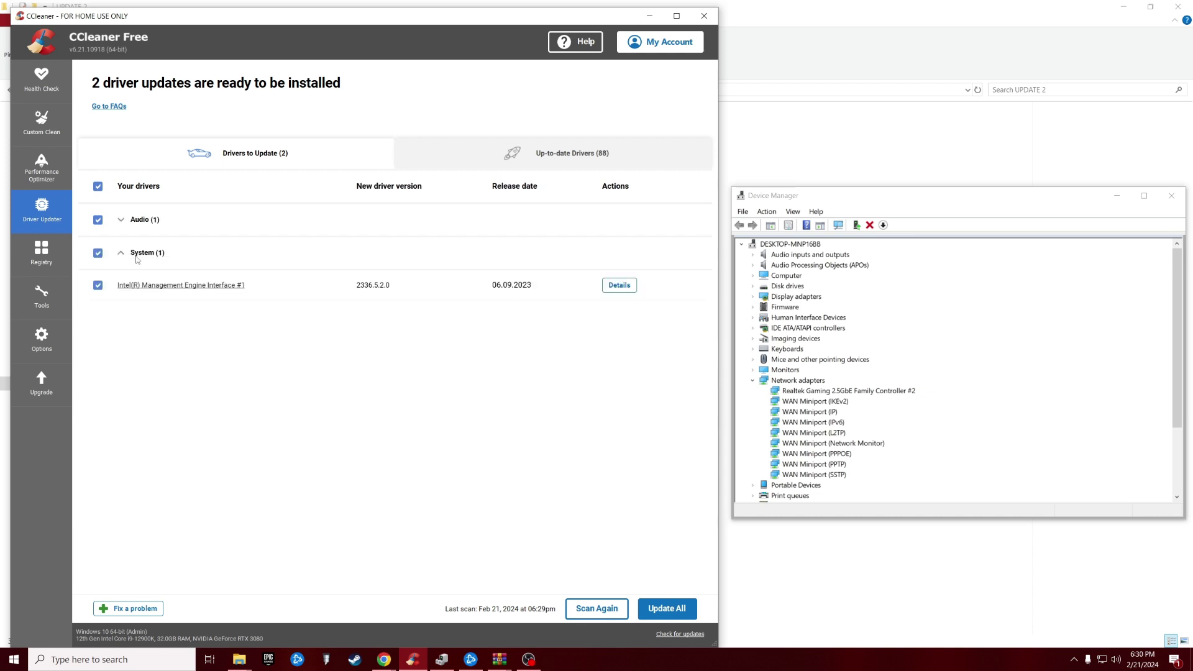
pyautogui.click(618, 283)
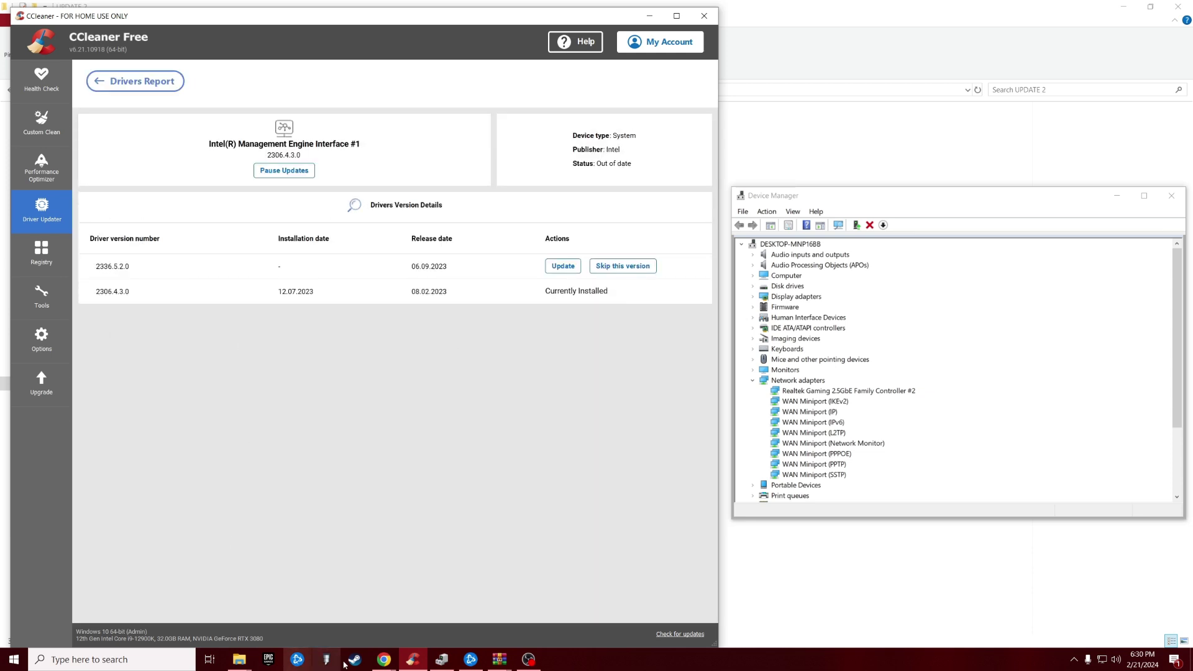
# Switch to Chrome, dismiss the old Realtek download window, and search the Microsoft Update Catalog for 2336.5.2.0
pyautogui.moveTo(384, 659)
pyautogui.click(425, 626)
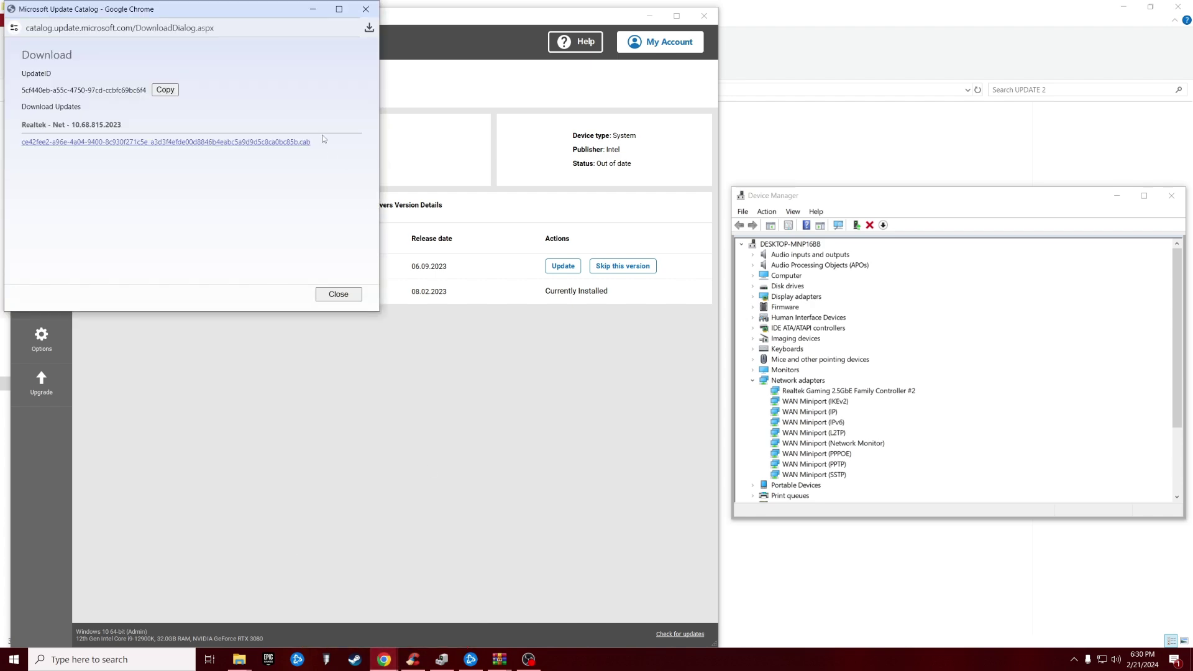
pyautogui.click(339, 293)
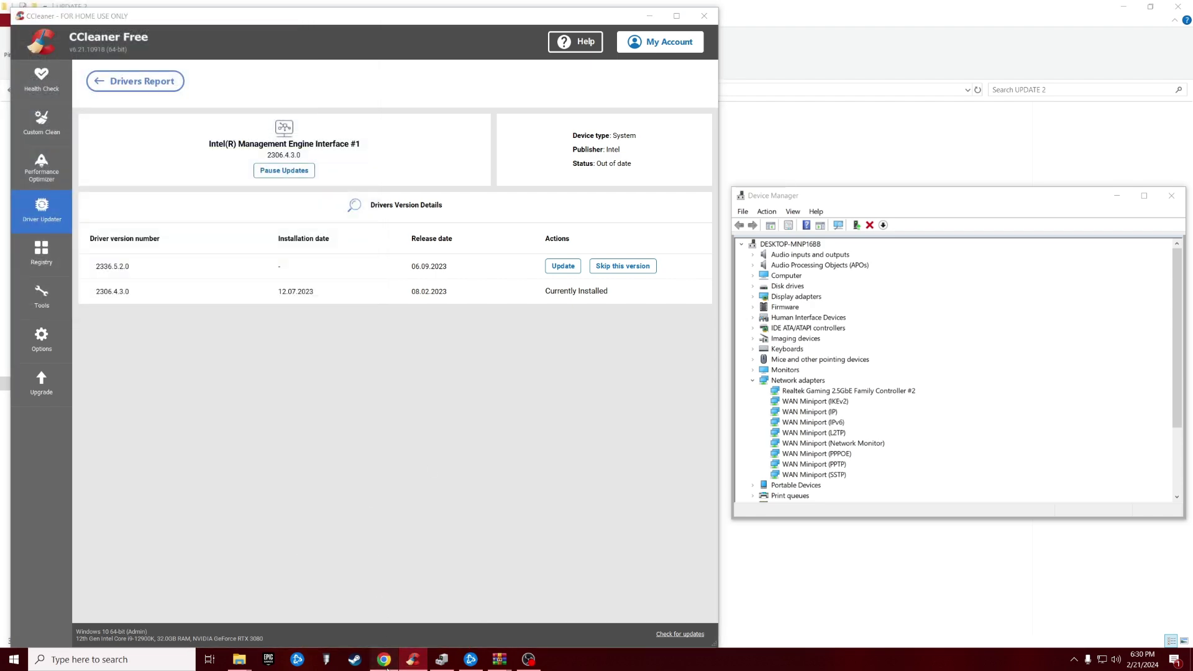
pyautogui.click(384, 658)
pyautogui.moveTo(1008, 185); pyautogui.dragTo(960, 186)
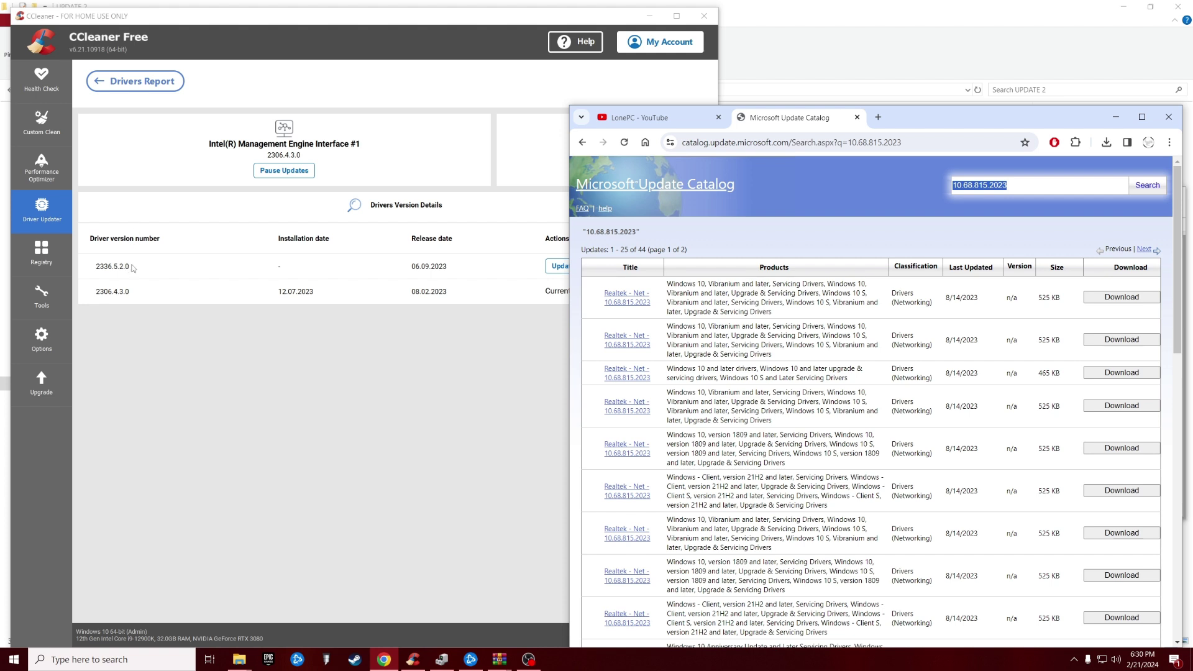
pyautogui.write('233')
pyautogui.write('6.5.2.0')
pyautogui.click(1138, 189)
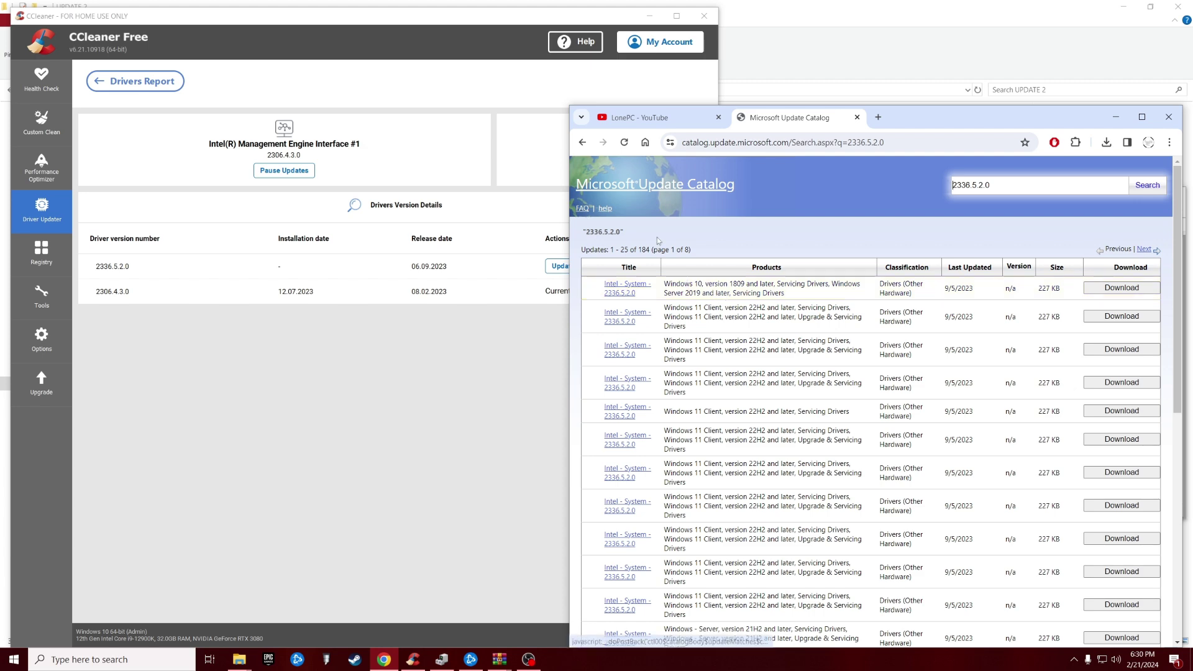
# Return CCleaner to its drivers report and download the Intel - System - 2336.5.2.0 package for Windows 10, version 1809 and later
pyautogui.moveTo(978, 117); pyautogui.dragTo(1077, 90)
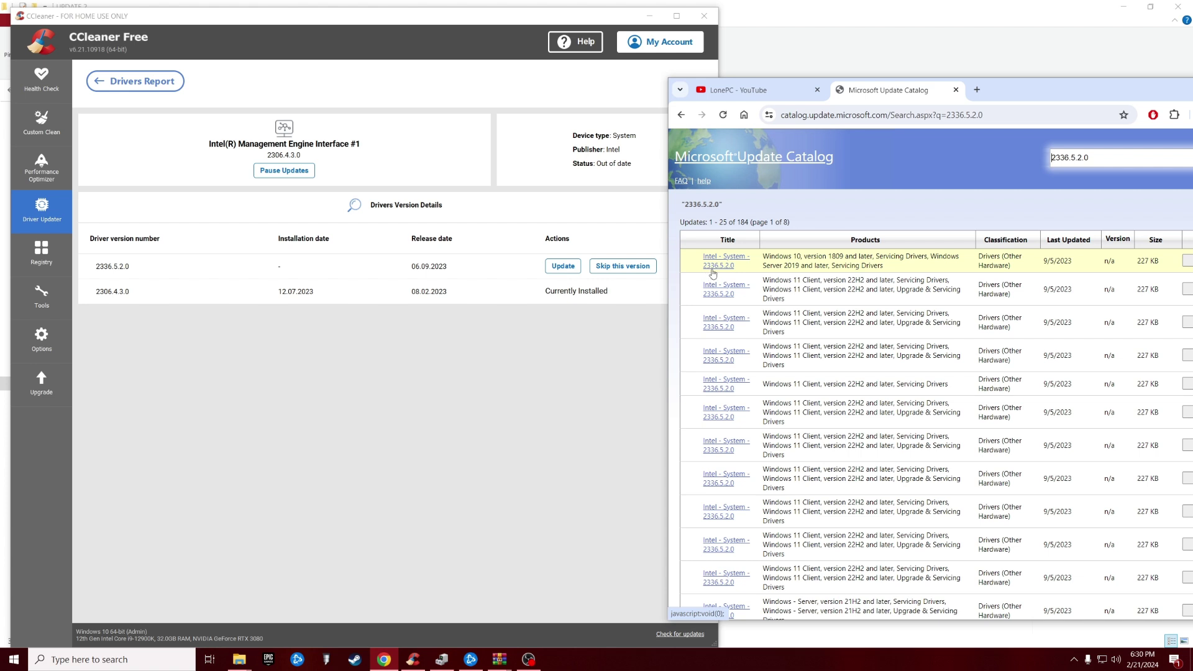
pyautogui.click(125, 82)
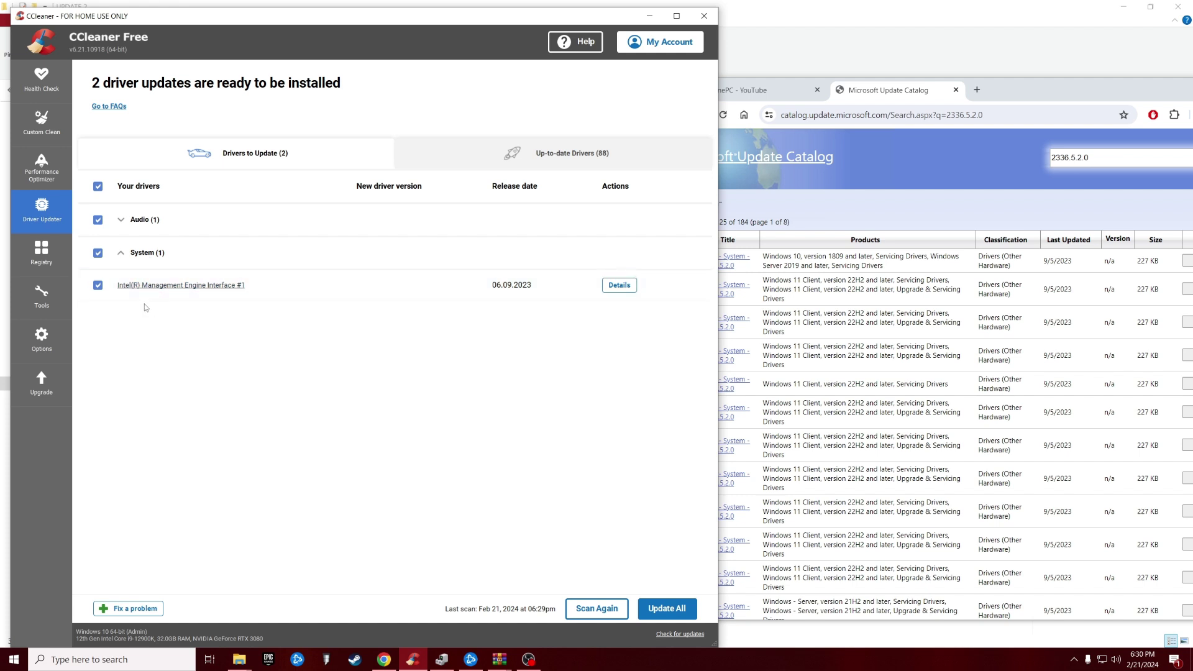
pyautogui.click(1041, 89)
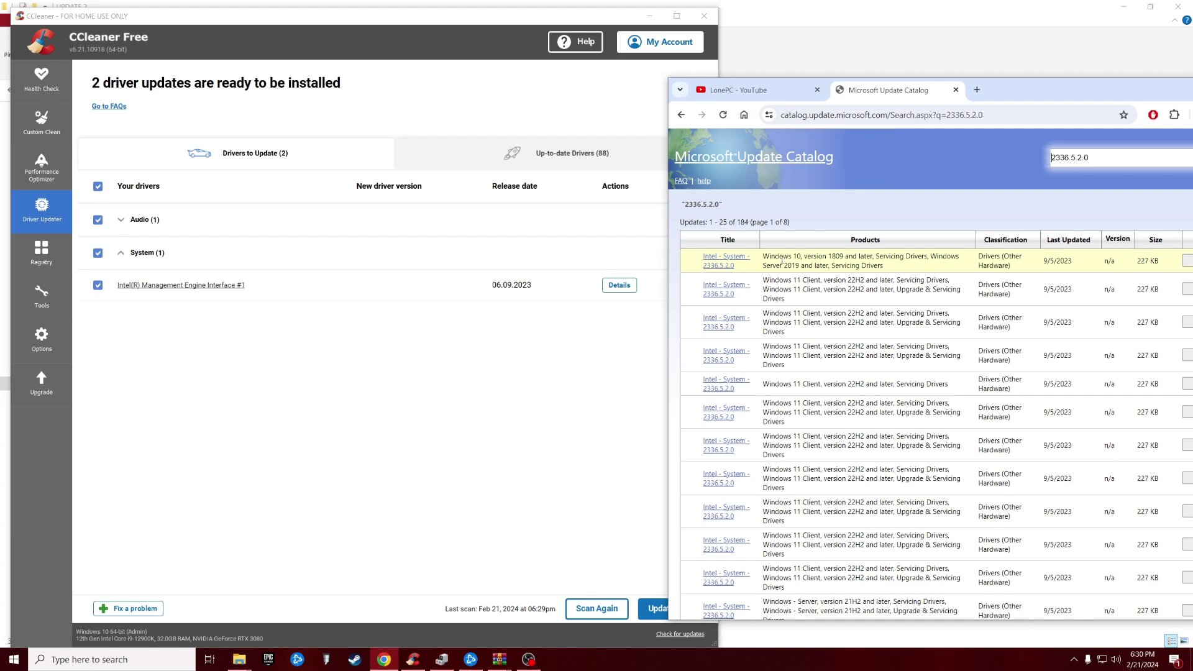
pyautogui.moveTo(1045, 96); pyautogui.dragTo(965, 96)
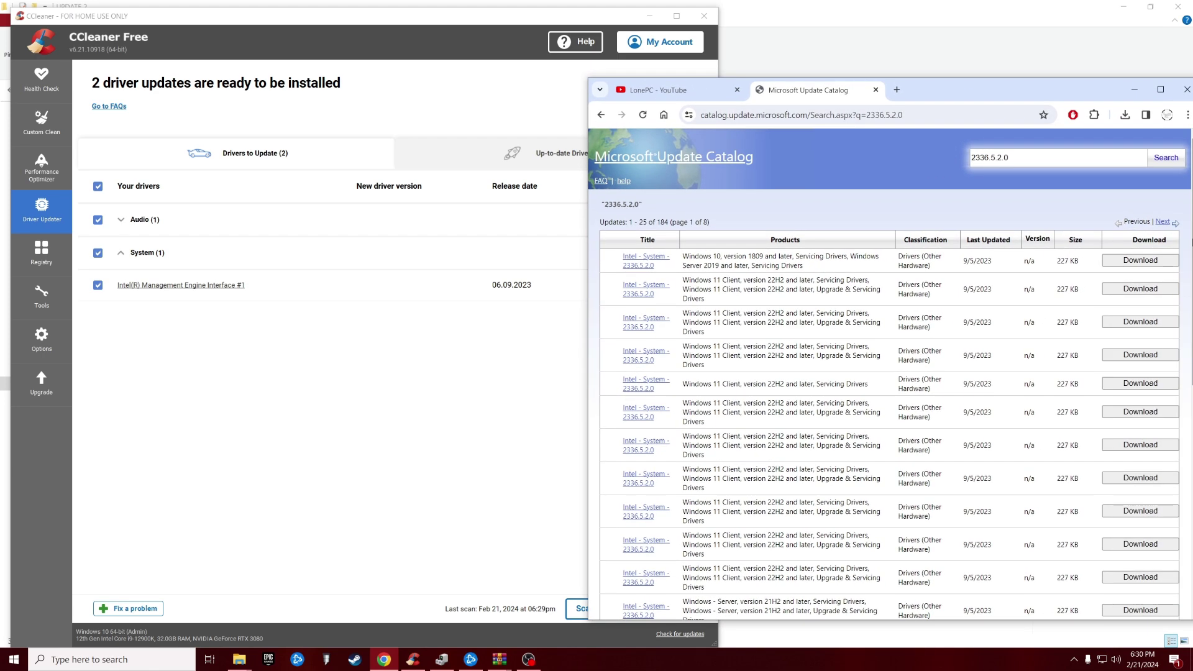
pyautogui.click(1129, 261)
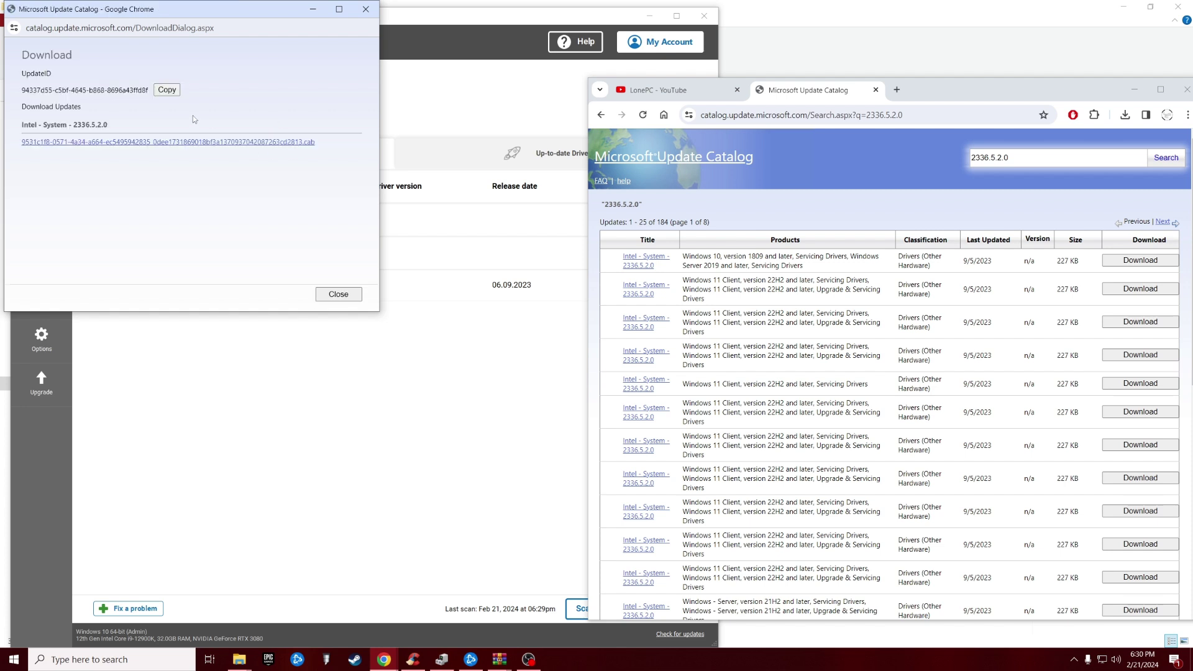
pyautogui.click(147, 143)
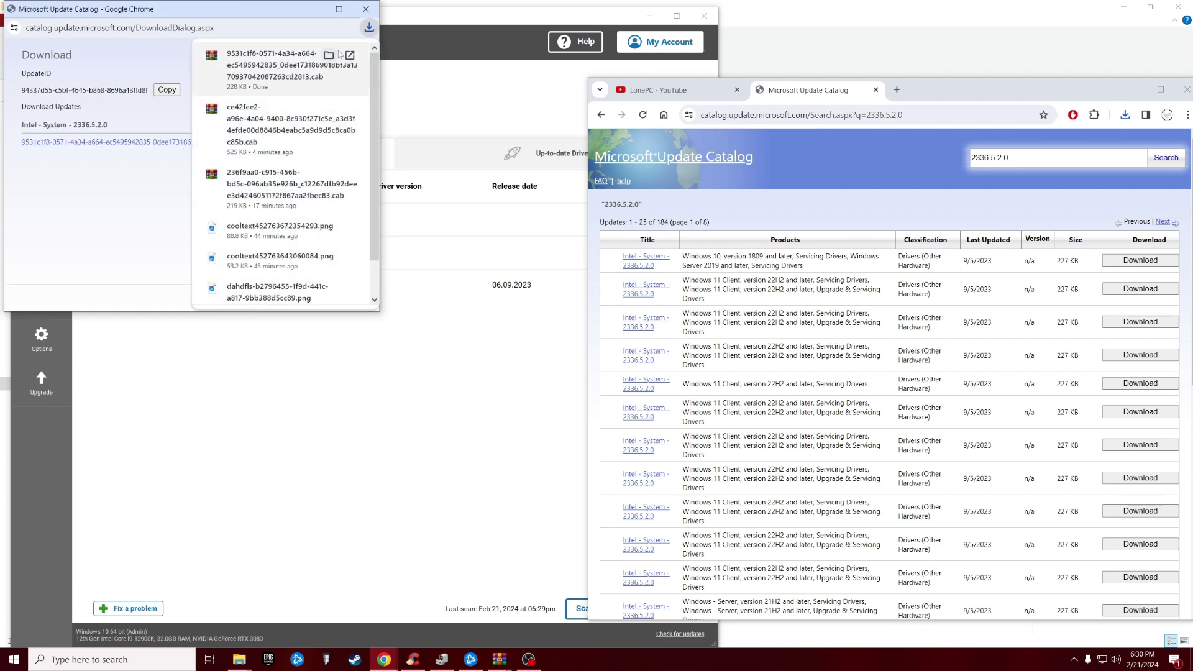
# Show the downloaded Intel .cab file in the Downloads folder and open it in WinRAR
pyautogui.click(329, 56)
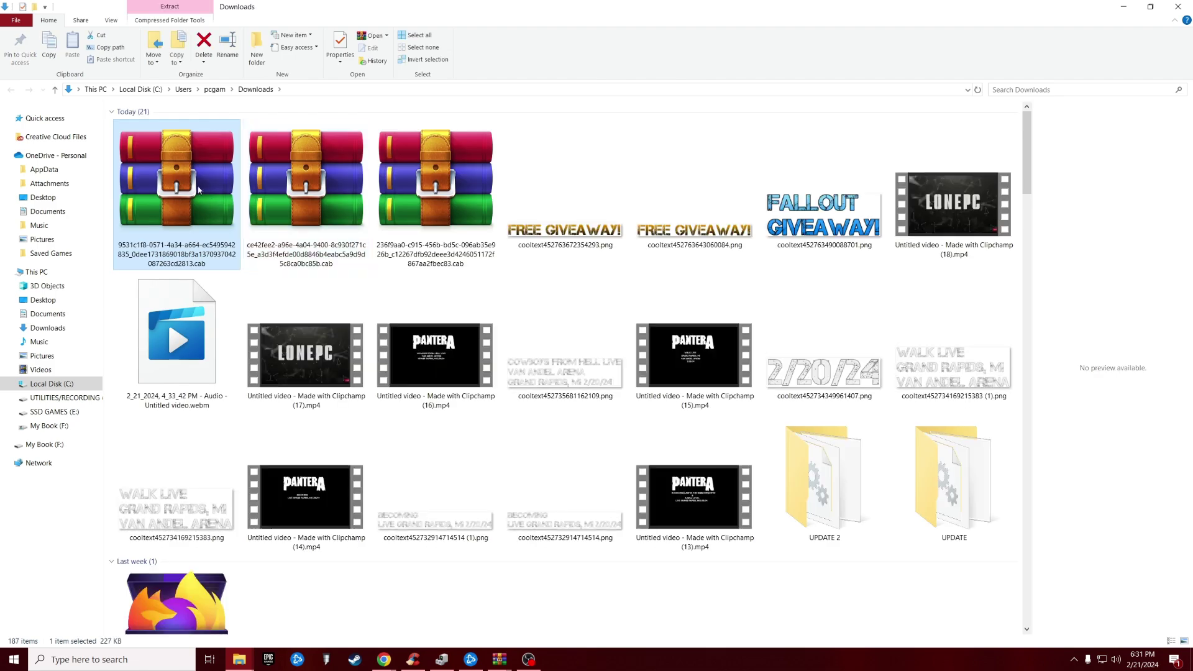
pyautogui.rightClick(198, 181)
pyautogui.click(215, 184)
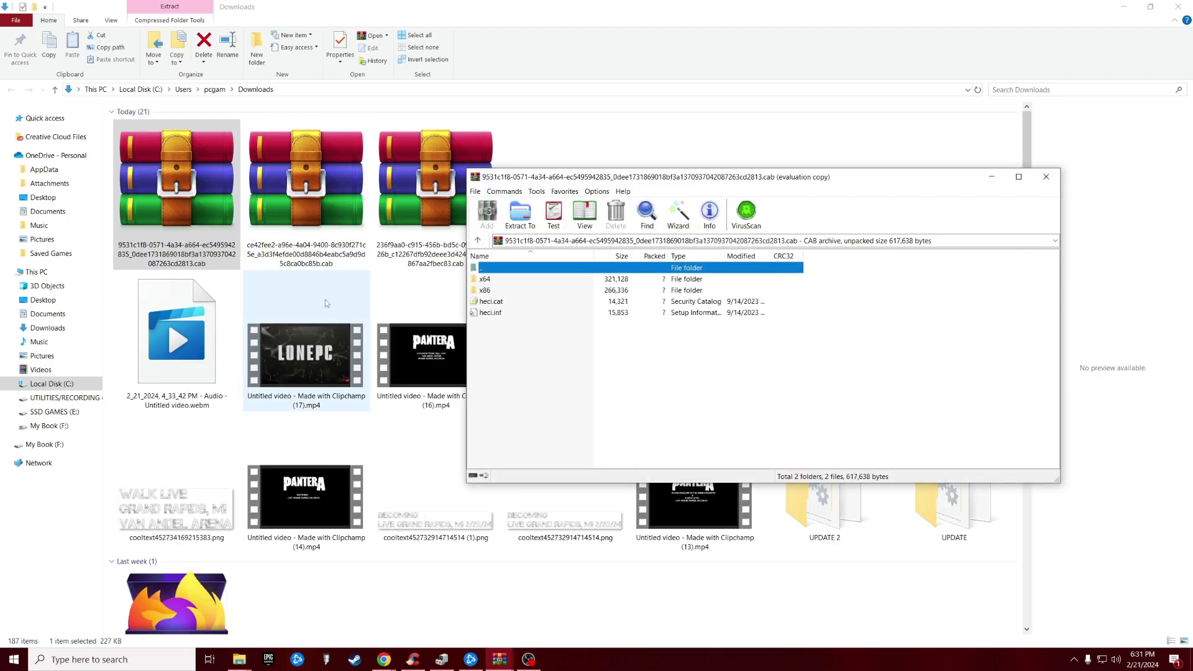
pyautogui.click(603, 495)
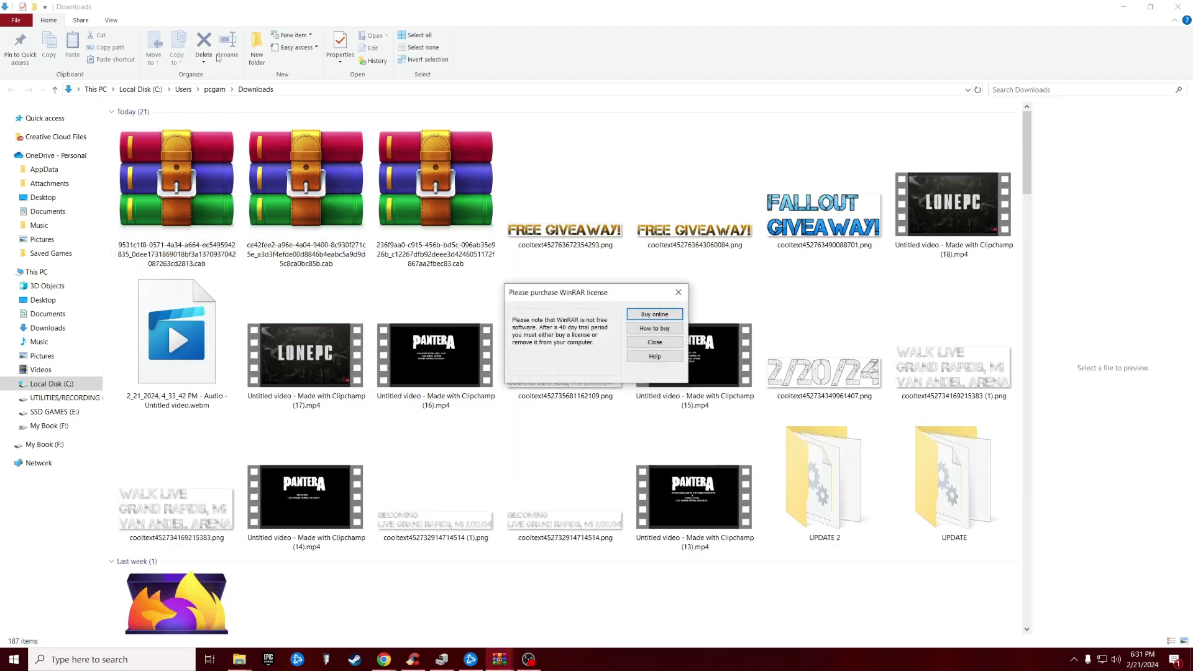
# Create a folder named UPDATE 3 in Downloads and open it
pyautogui.click(255, 47)
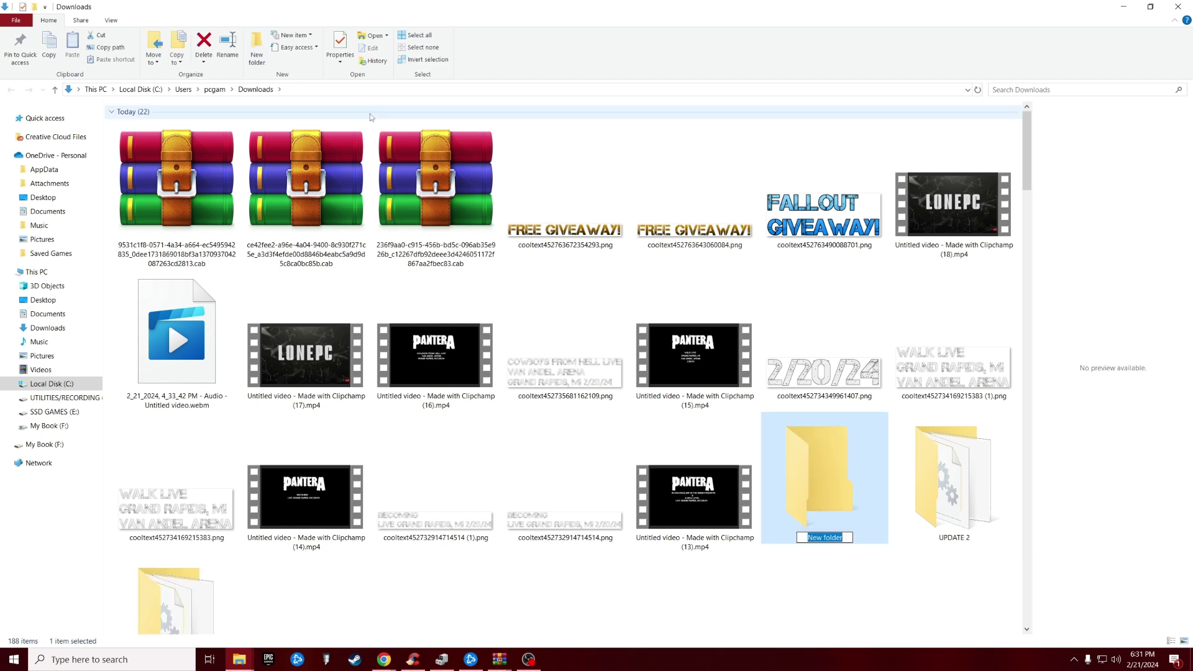
pyautogui.write('UPDATE 3')
pyautogui.press('Return')
pyautogui.press('Return')
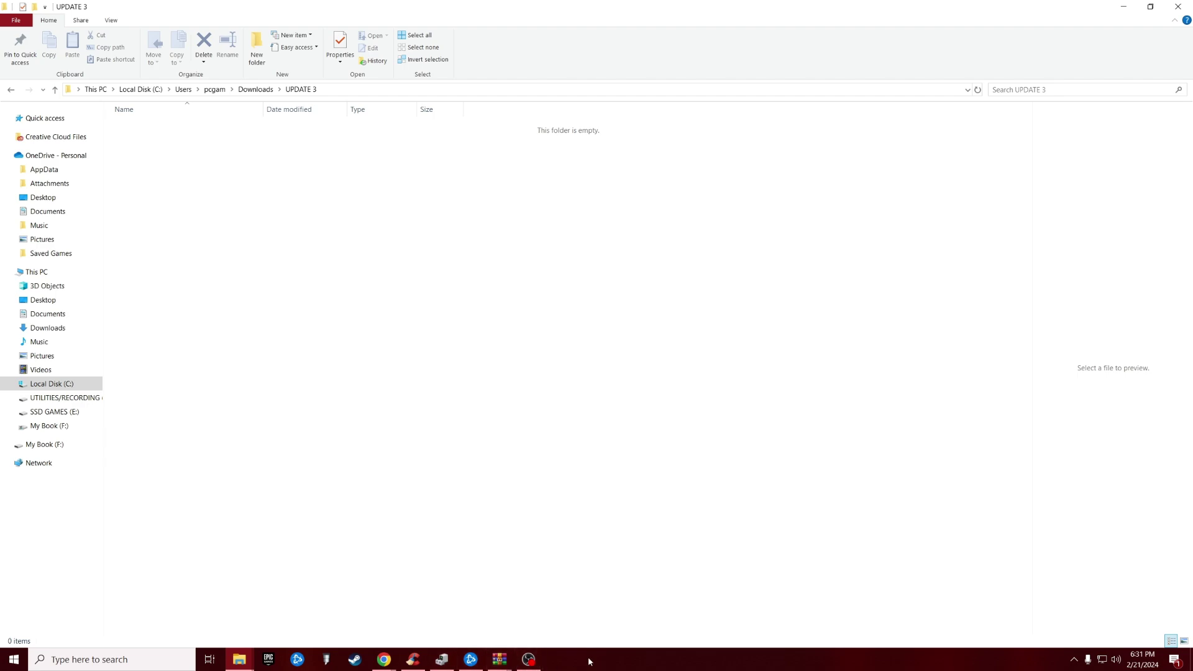
# Extract x64, x86, heci.cat and heci.inf from the Intel archive into the UPDATE 3 folder
pyautogui.moveTo(500, 668)
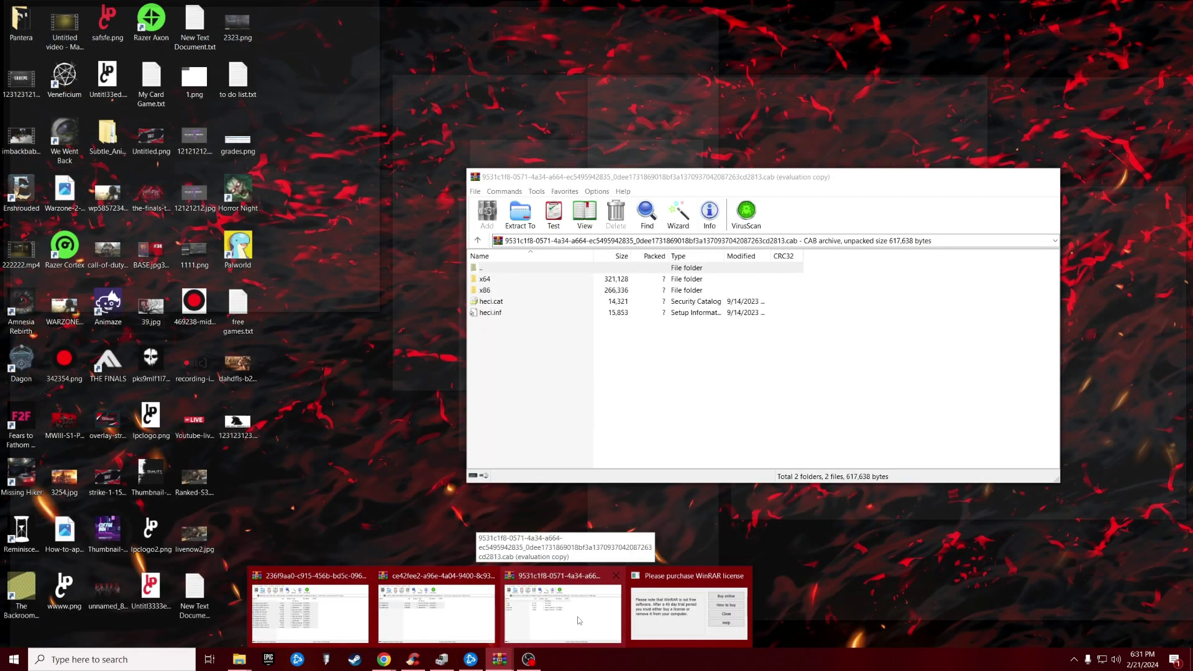
pyautogui.click(577, 618)
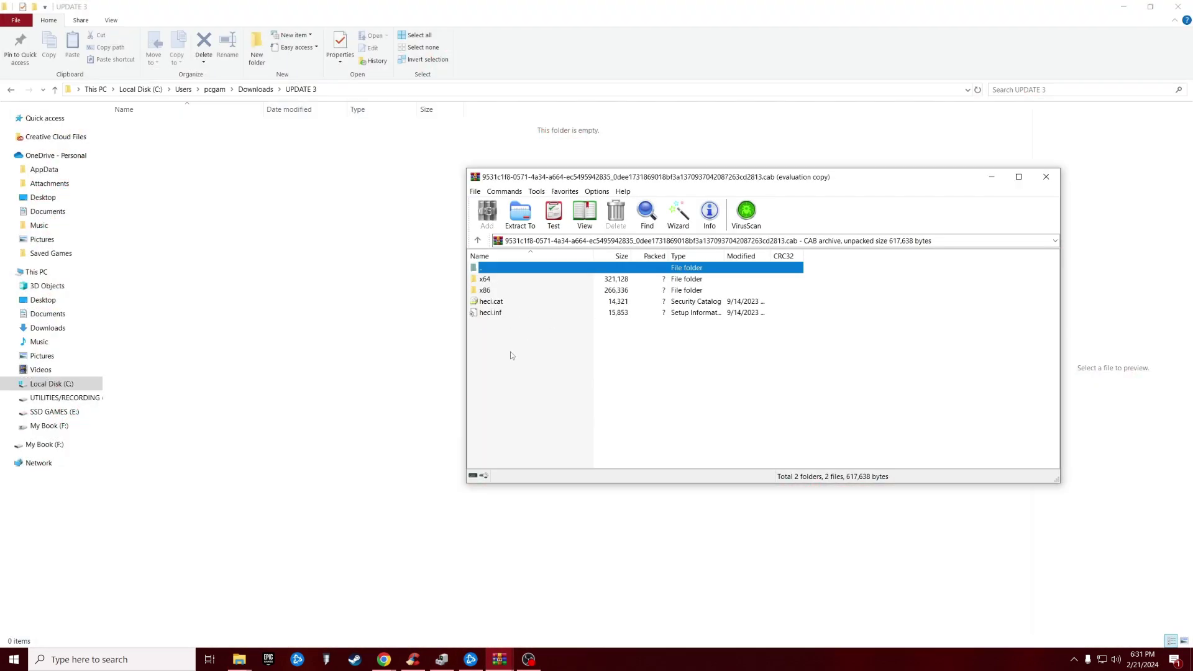
pyautogui.moveTo(512, 355); pyautogui.dragTo(341, 202)
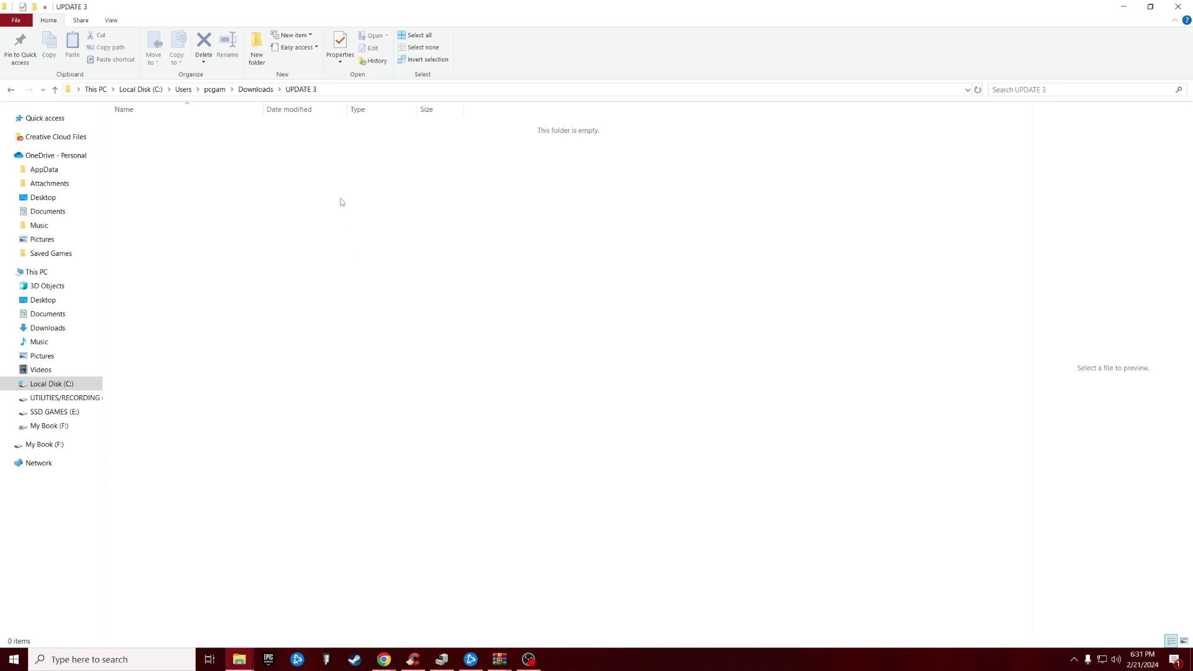
pyautogui.click(242, 249)
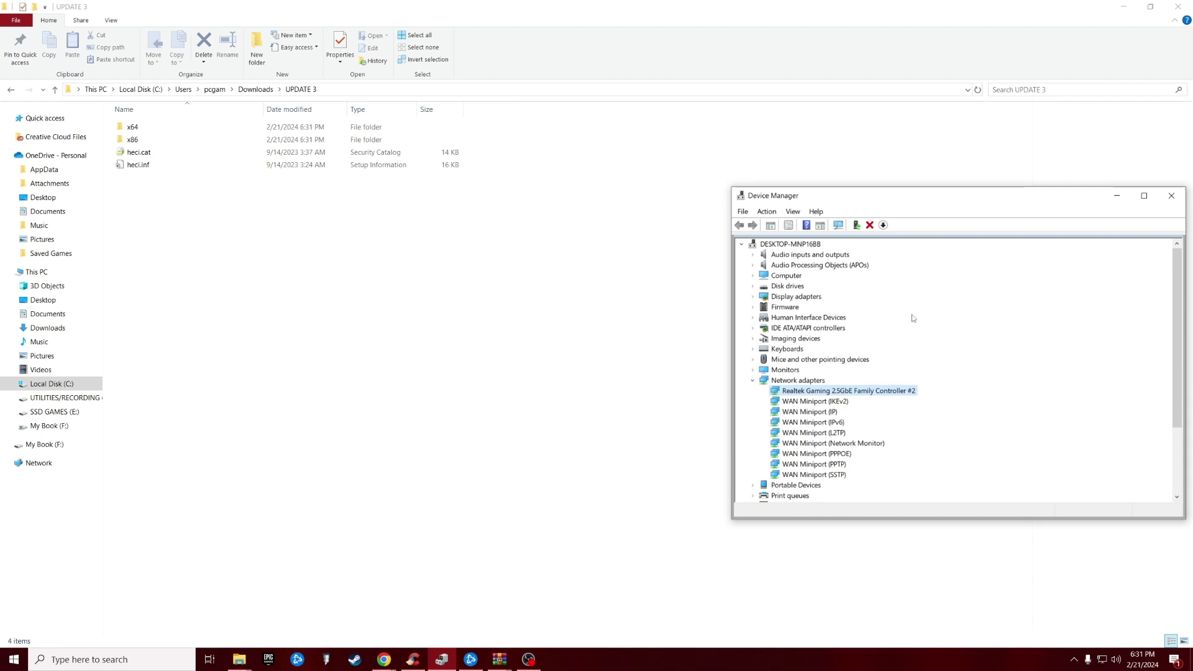
# Look for the Intel Management Engine Interface in Device Manager, checking the sound and storage controller categories and collapsing Network adapters
pyautogui.moveTo(828, 197); pyautogui.dragTo(669, 151)
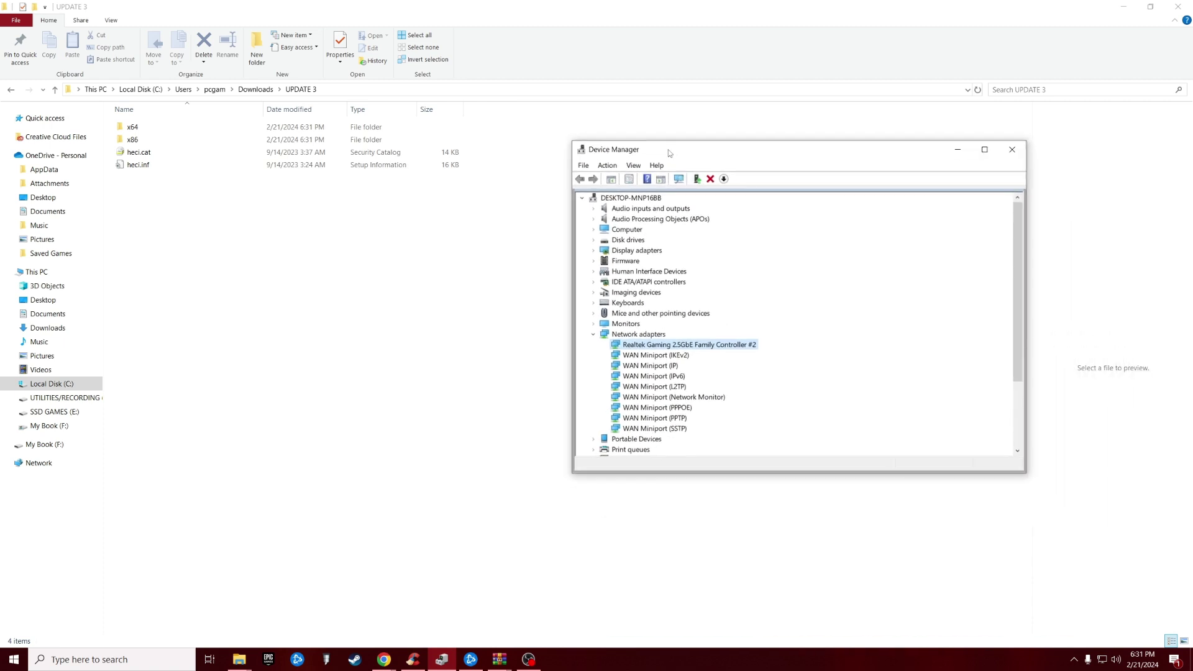
pyautogui.click(594, 336)
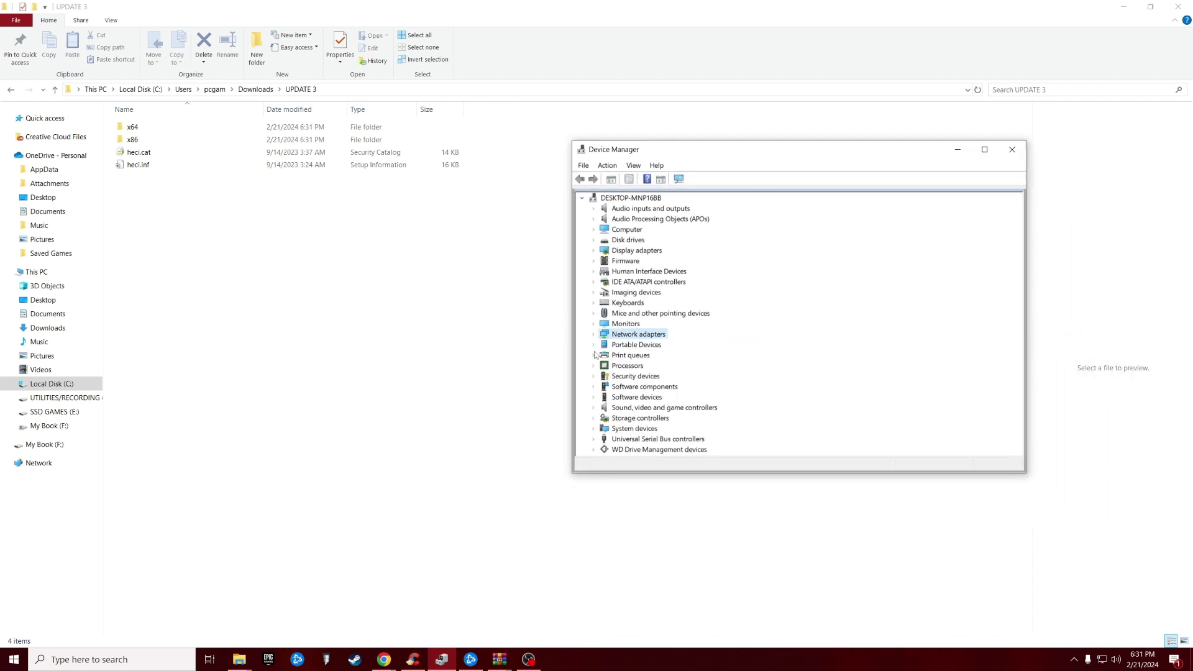
pyautogui.click(594, 408)
pyautogui.click(594, 366)
pyautogui.click(595, 409)
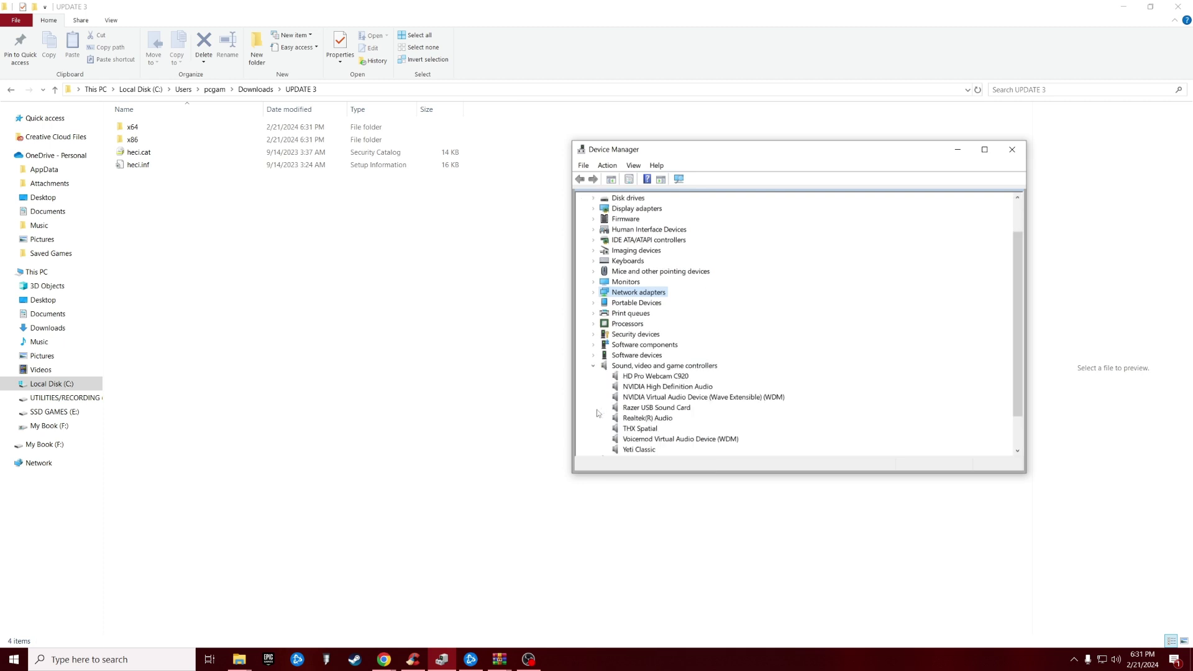
pyautogui.click(594, 369)
pyautogui.click(592, 420)
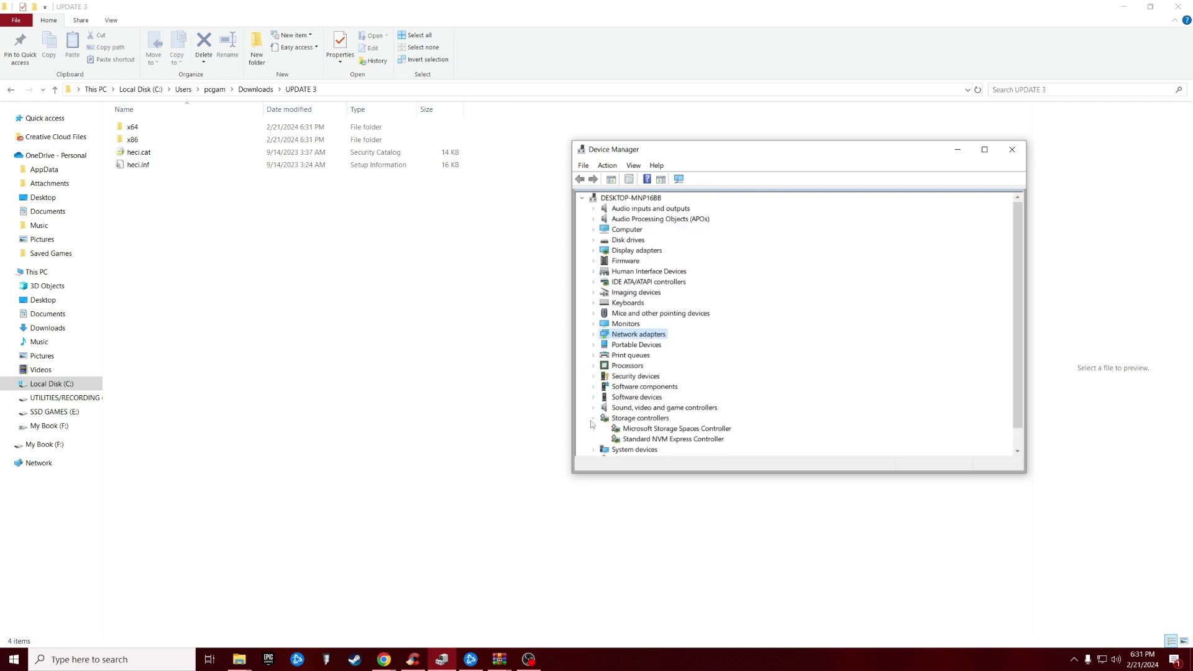
pyautogui.click(594, 422)
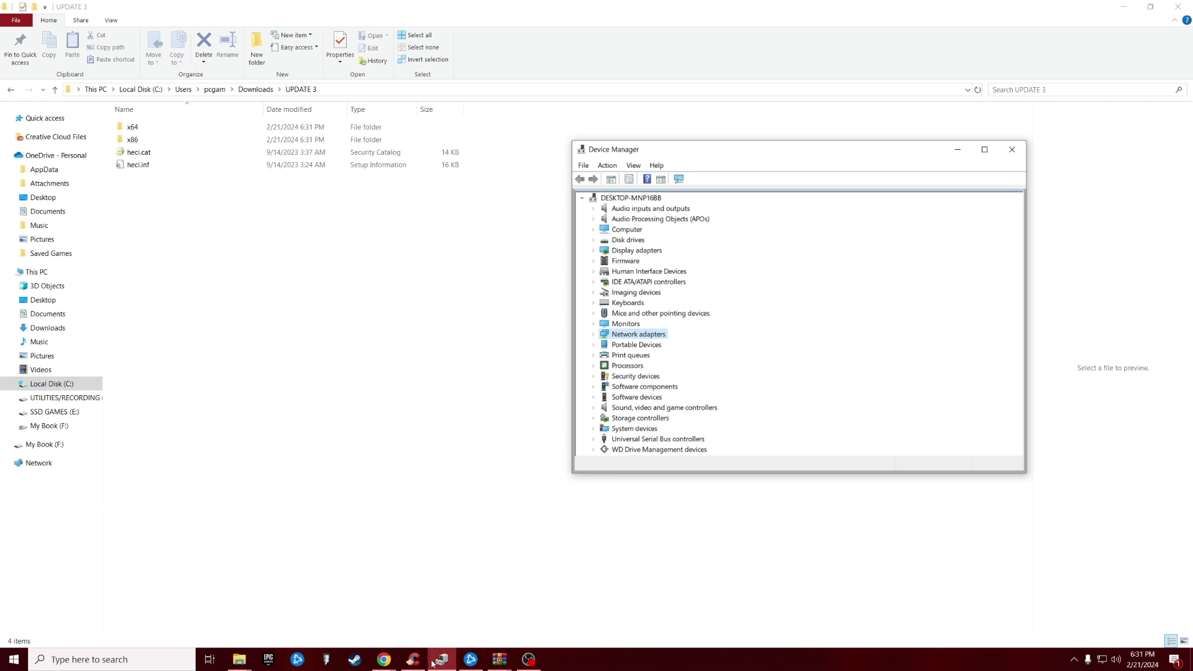
# Bring up CCleaner's list of drivers to update and place Device Manager beside it
pyautogui.click(413, 661)
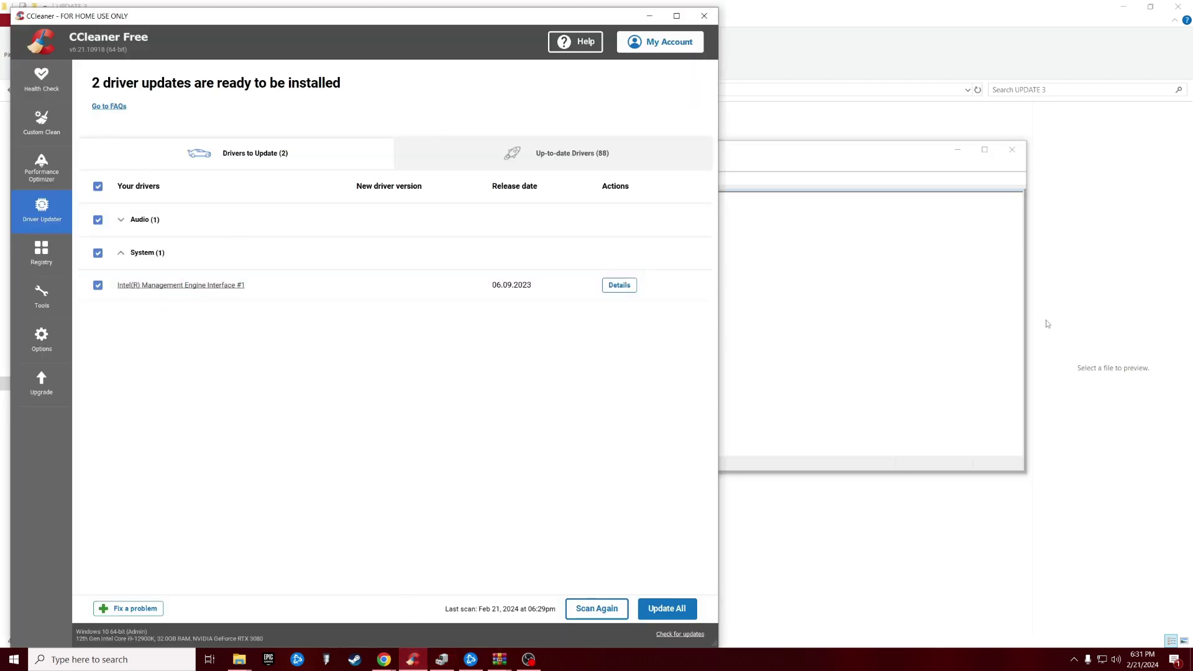
pyautogui.click(928, 324)
pyautogui.moveTo(700, 138); pyautogui.dragTo(904, 203)
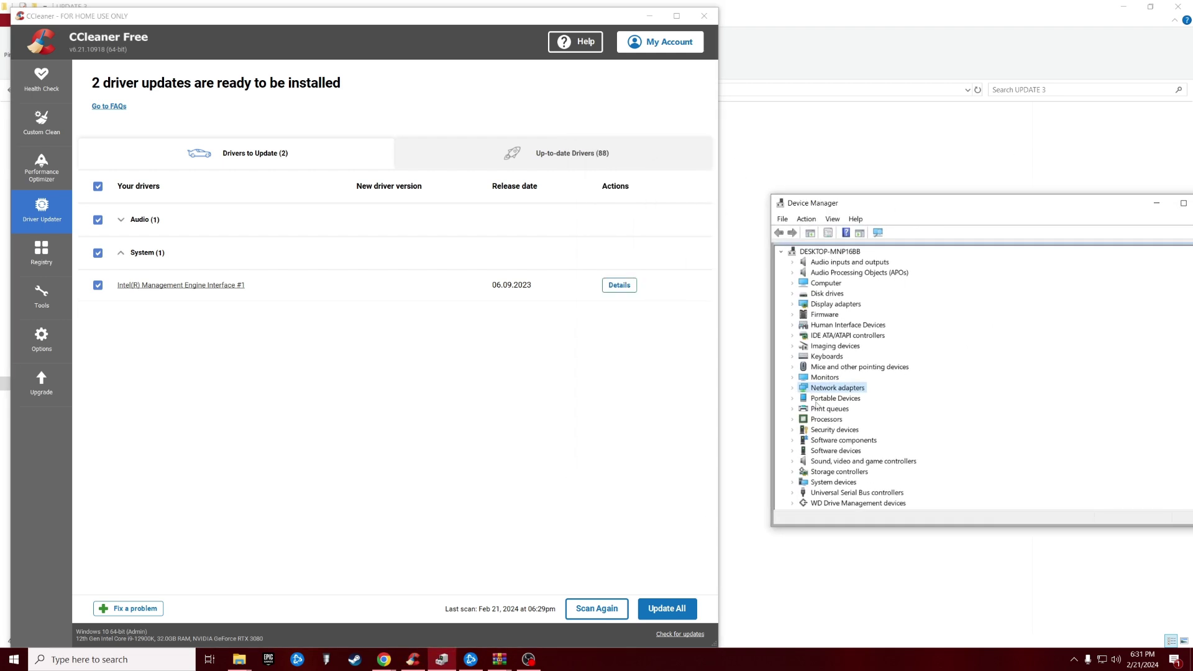
# Look for the Intel Management Engine Interface in Device Manager's Human Interface Devices, IDE ATA/ATAPI and storage controller categories
pyautogui.click(791, 389)
pyautogui.click(791, 388)
pyautogui.click(798, 326)
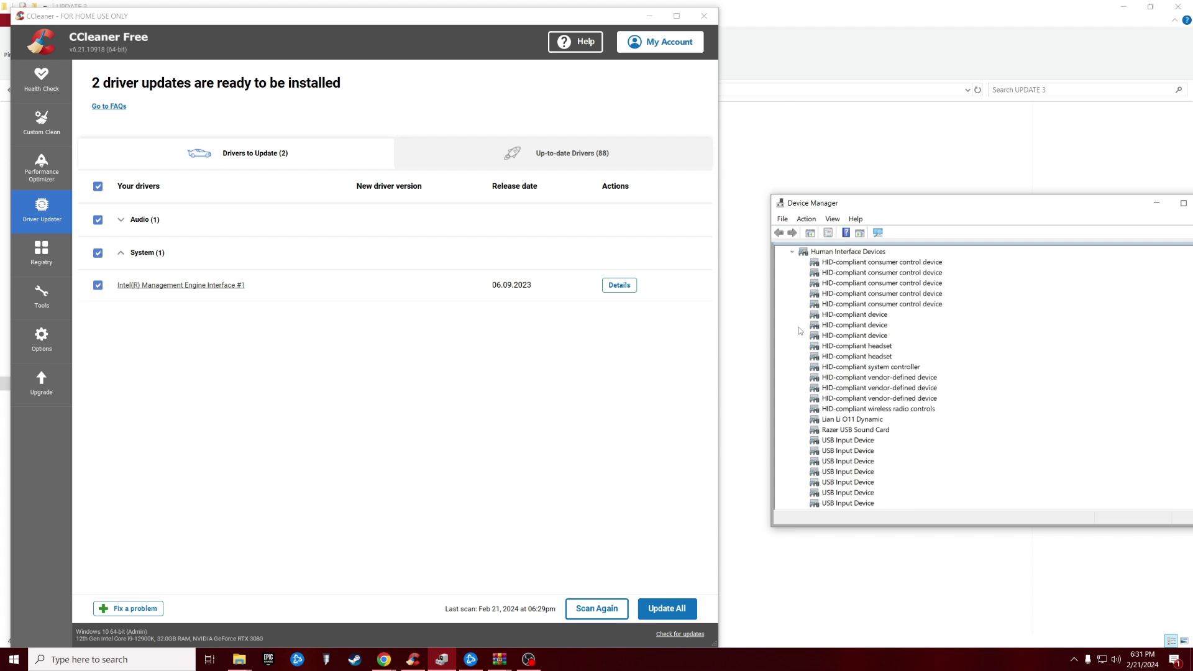
pyautogui.scroll(3, 798, 328)
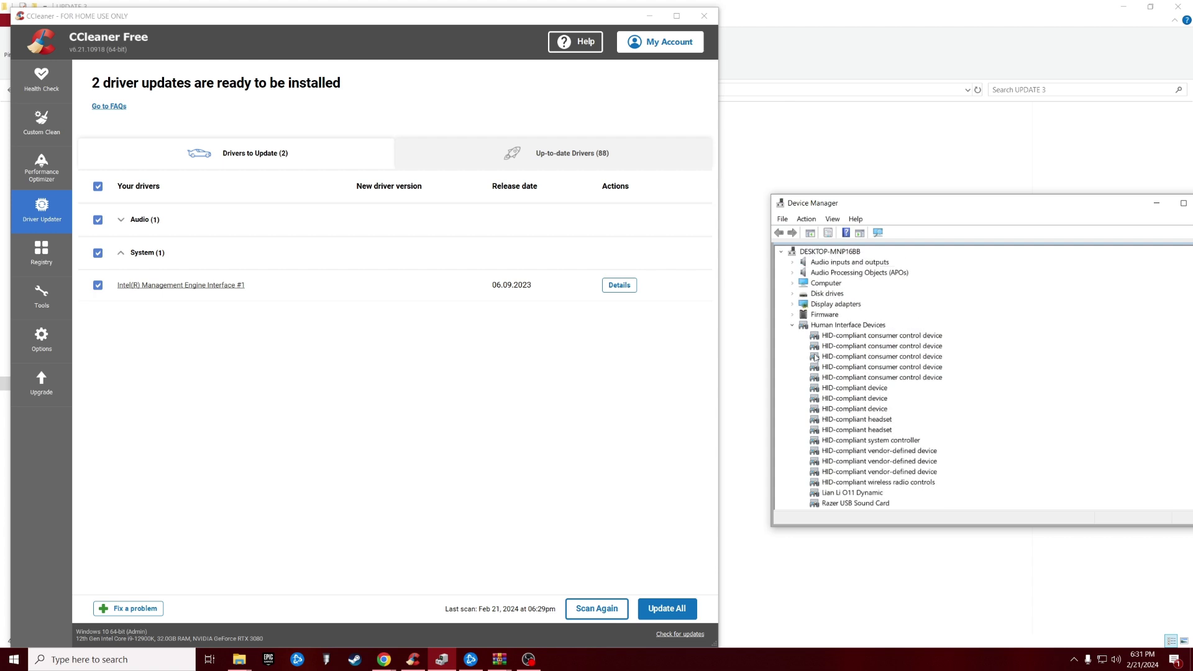
pyautogui.click(793, 325)
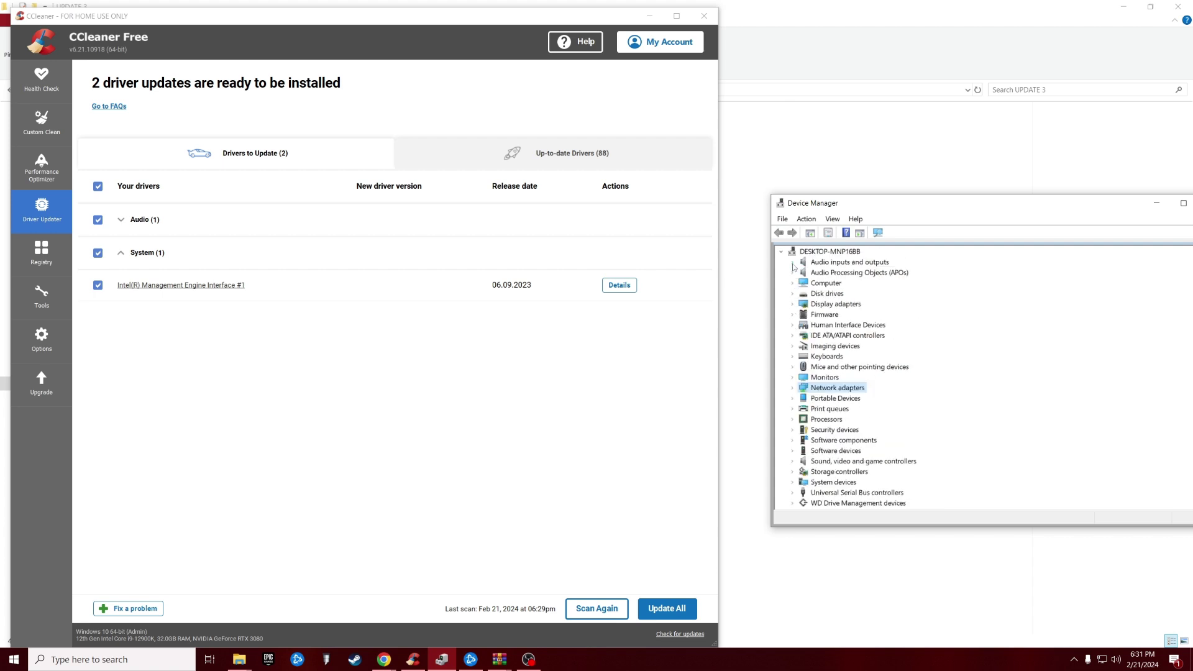
pyautogui.click(793, 346)
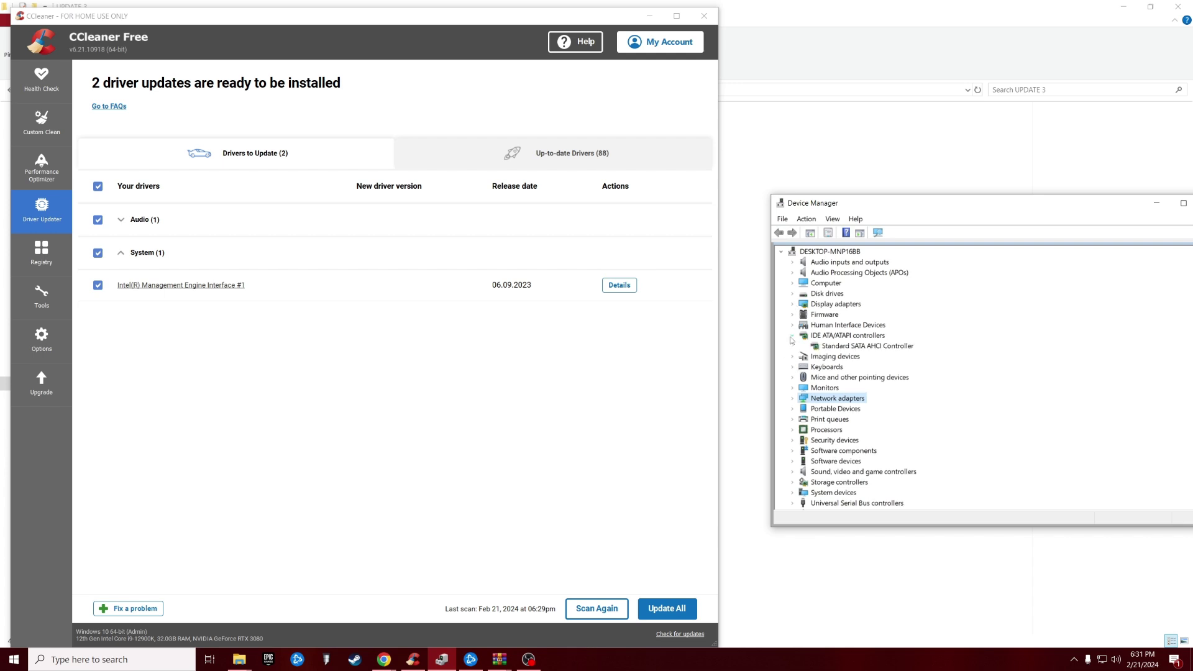
pyautogui.click(793, 347)
pyautogui.click(795, 349)
pyautogui.click(793, 347)
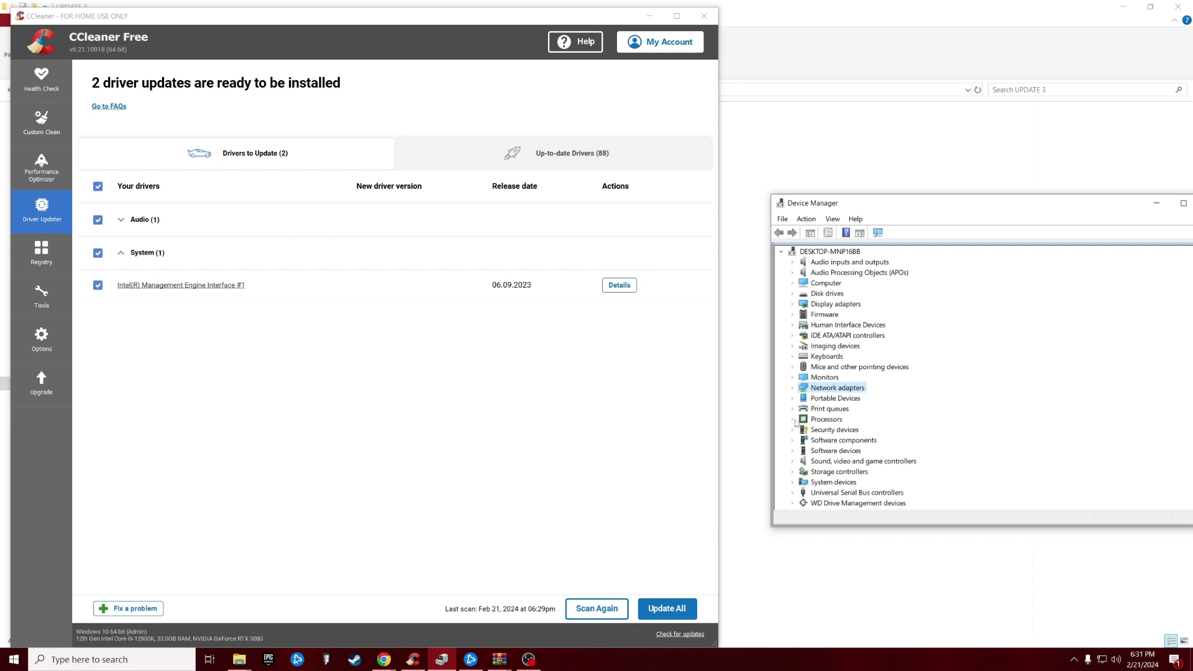
pyautogui.click(798, 474)
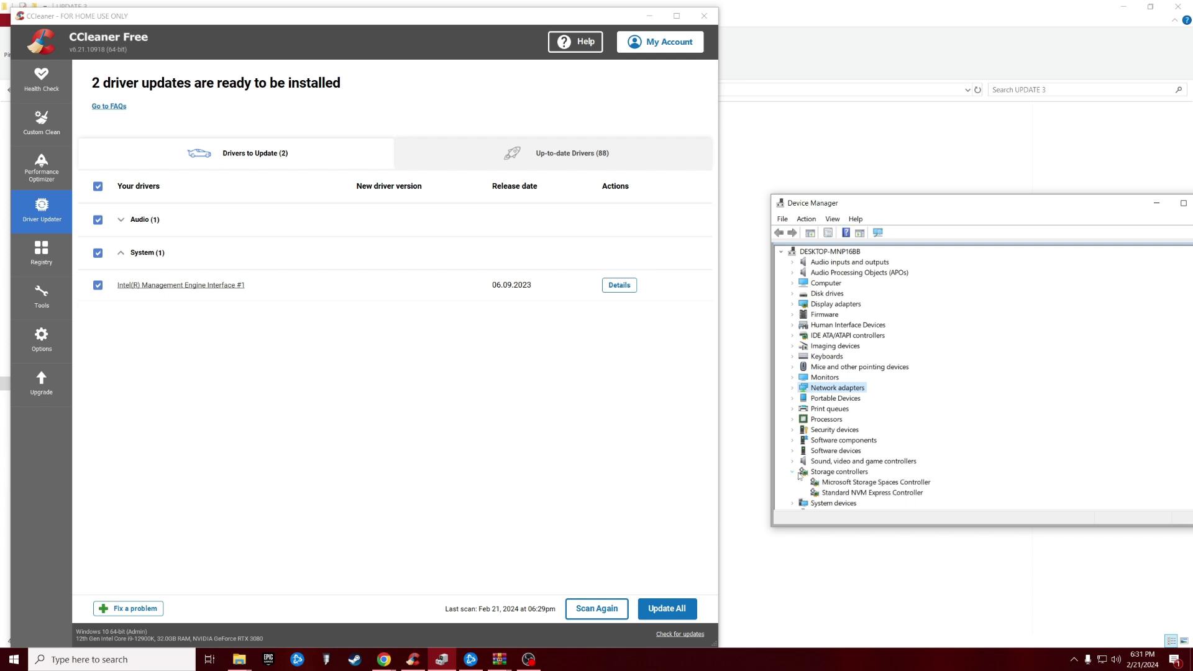
pyautogui.click(798, 474)
# Expand System devices and show the driver properties of Intel(R) Management Engine Interface #1
pyautogui.click(793, 483)
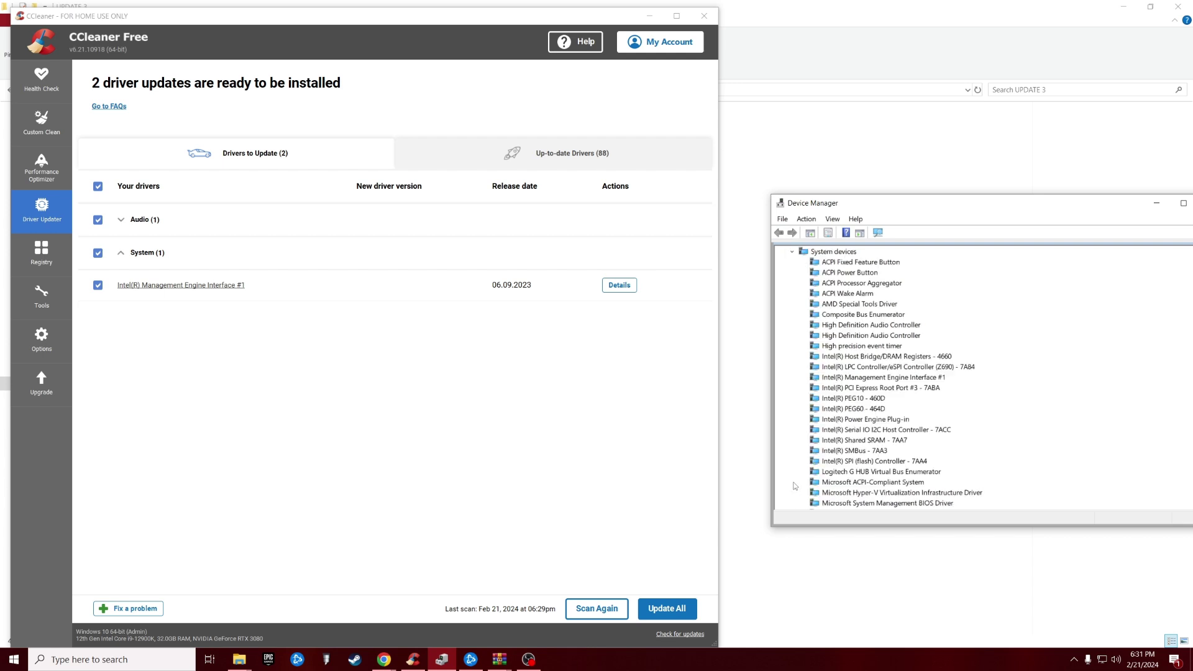
pyautogui.click(881, 378)
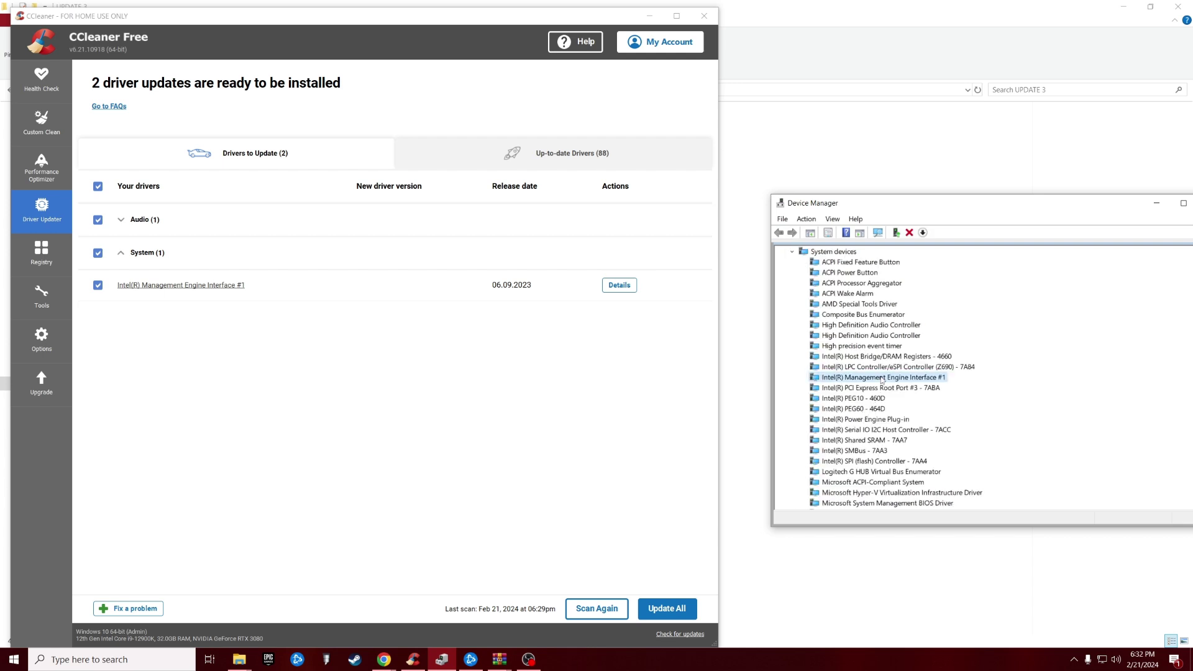
pyautogui.doubleClick(882, 379)
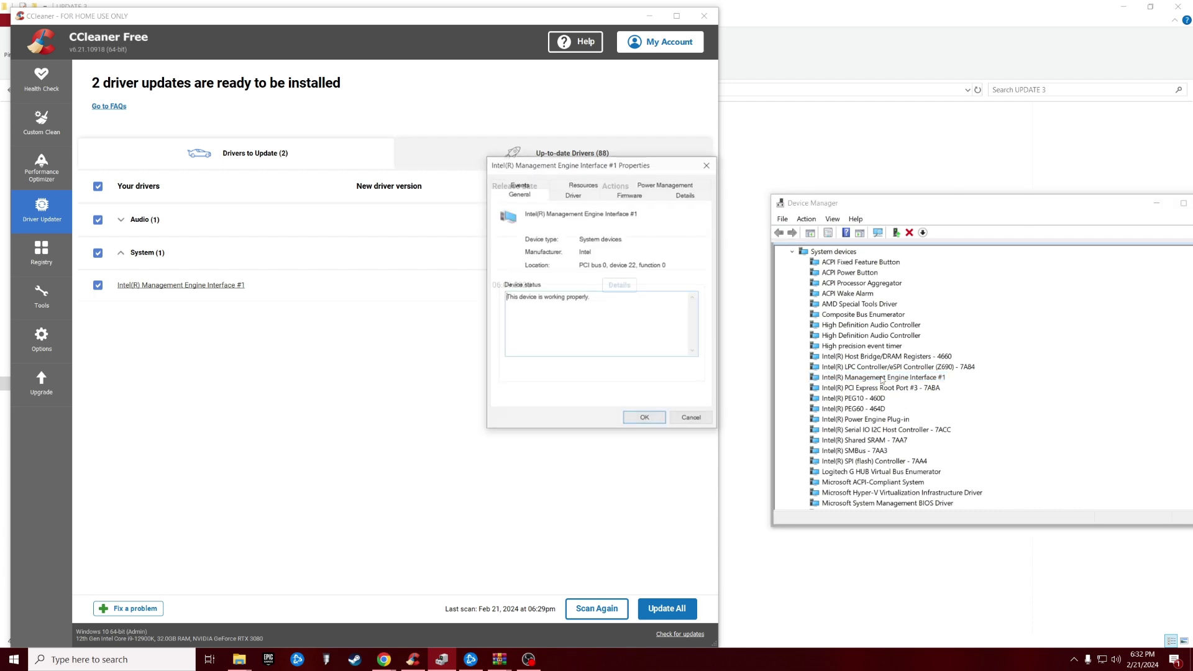
pyautogui.click(572, 194)
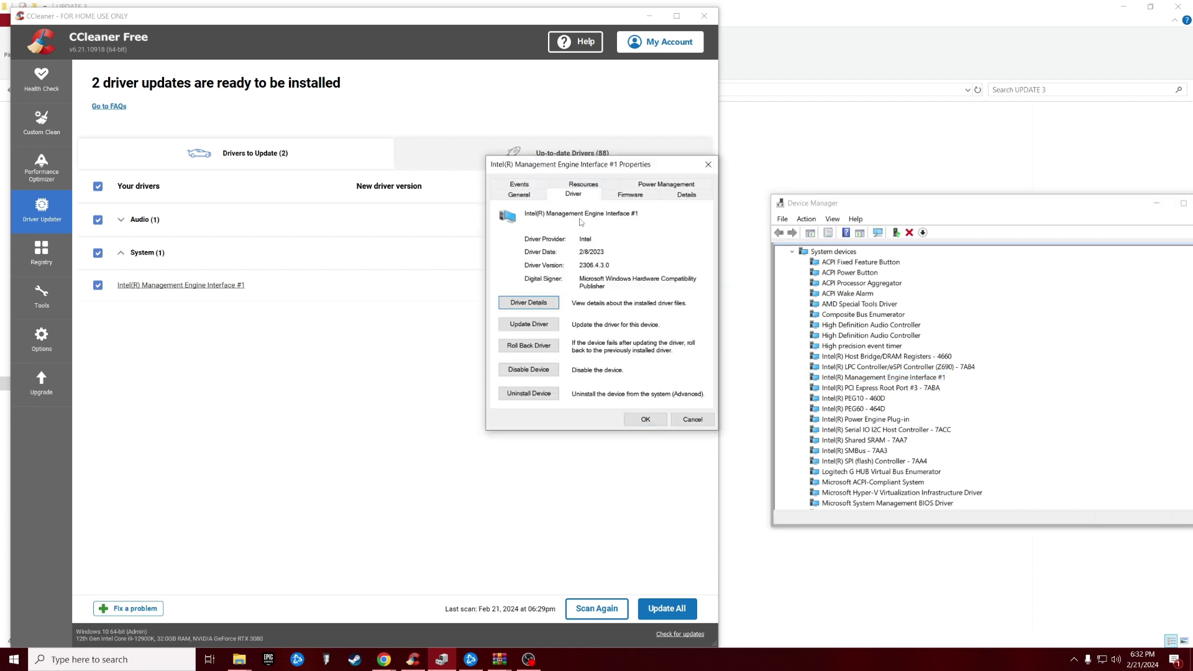
# Try to update the Intel Management Engine Interface driver from the x64 folder inside Downloads\UPDATE 3
pyautogui.click(550, 323)
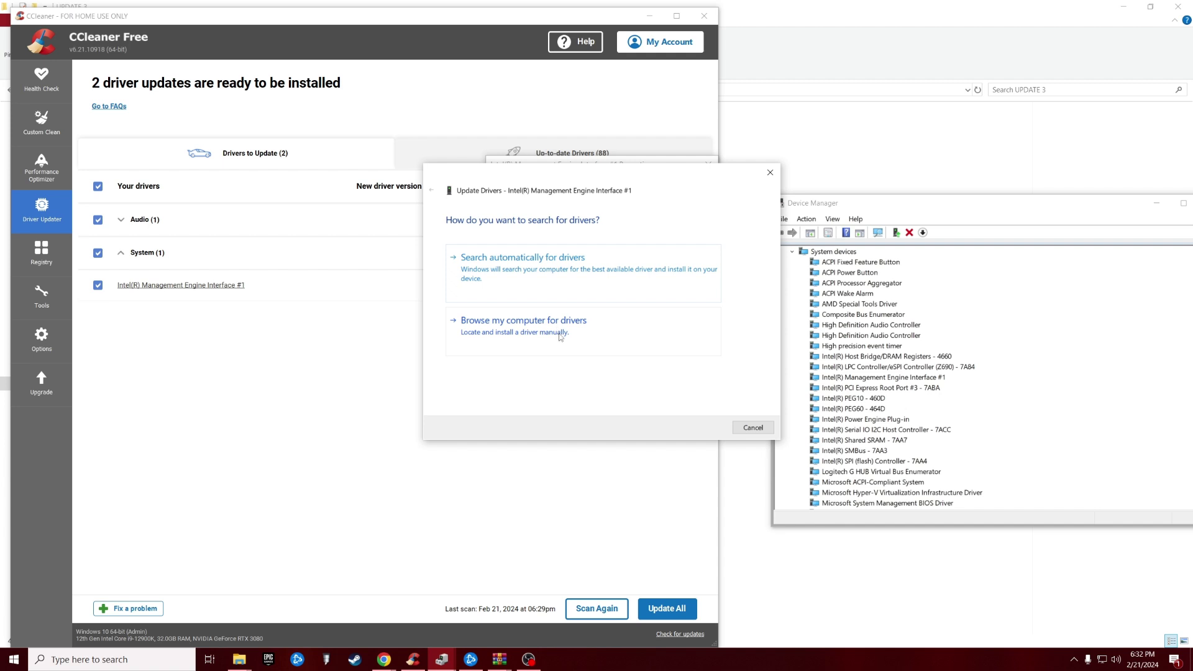
pyautogui.click(560, 336)
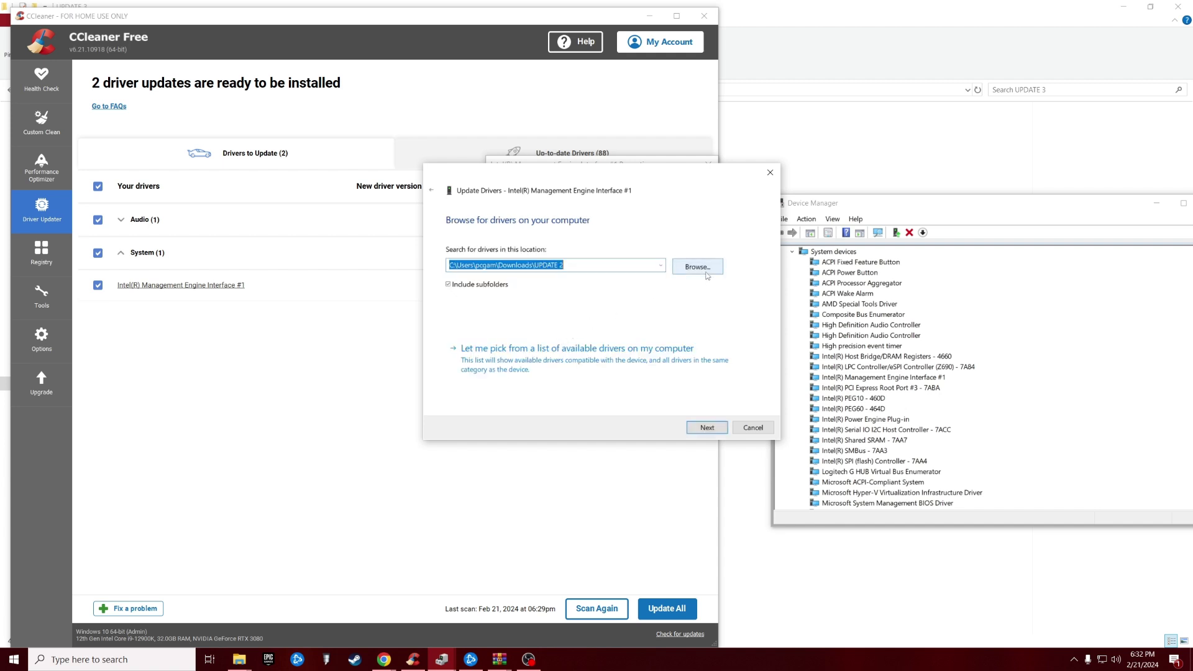
pyautogui.click(706, 273)
pyautogui.click(574, 425)
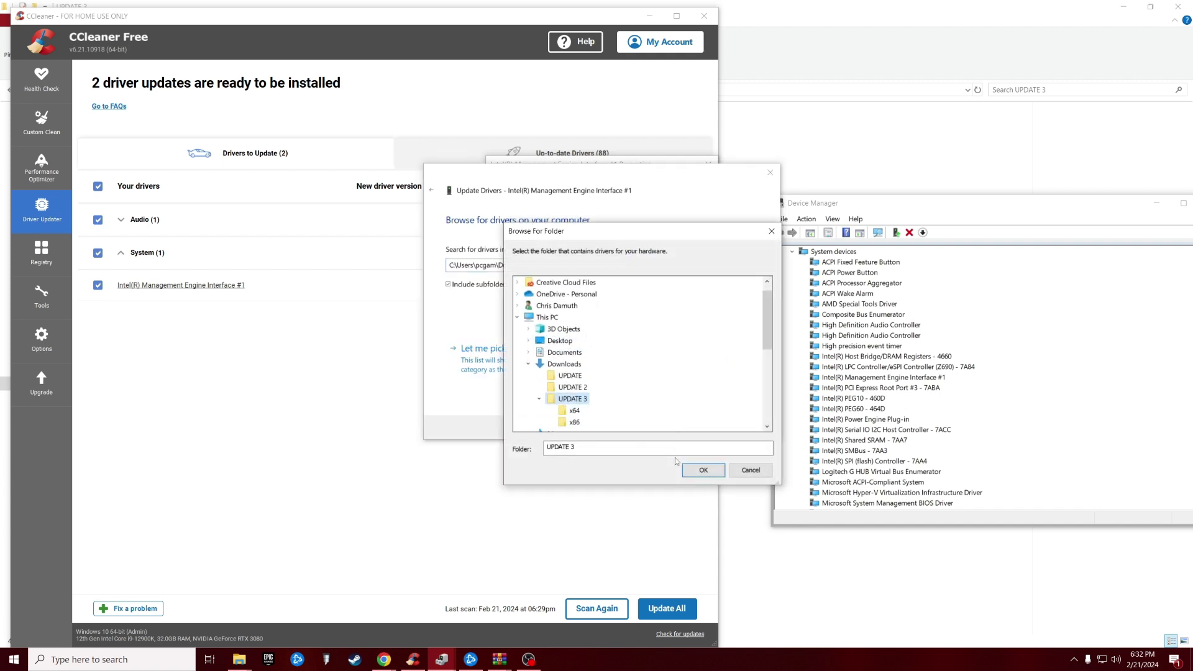
pyautogui.scroll(-1, 582, 392)
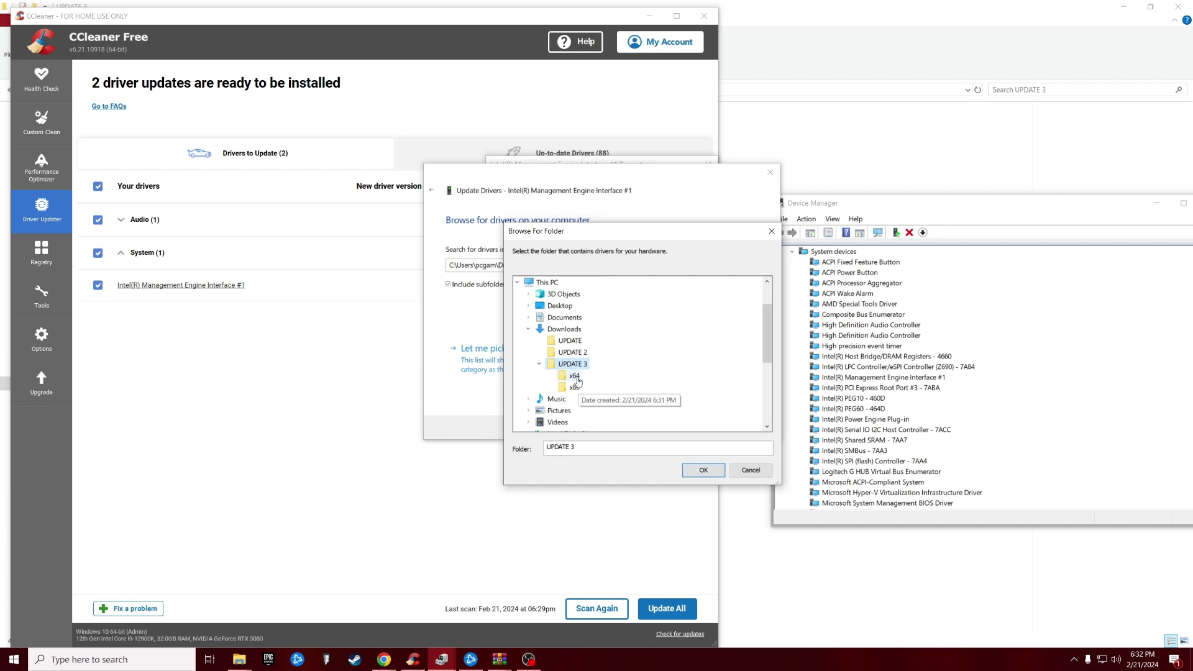
pyautogui.click(575, 376)
pyautogui.click(703, 470)
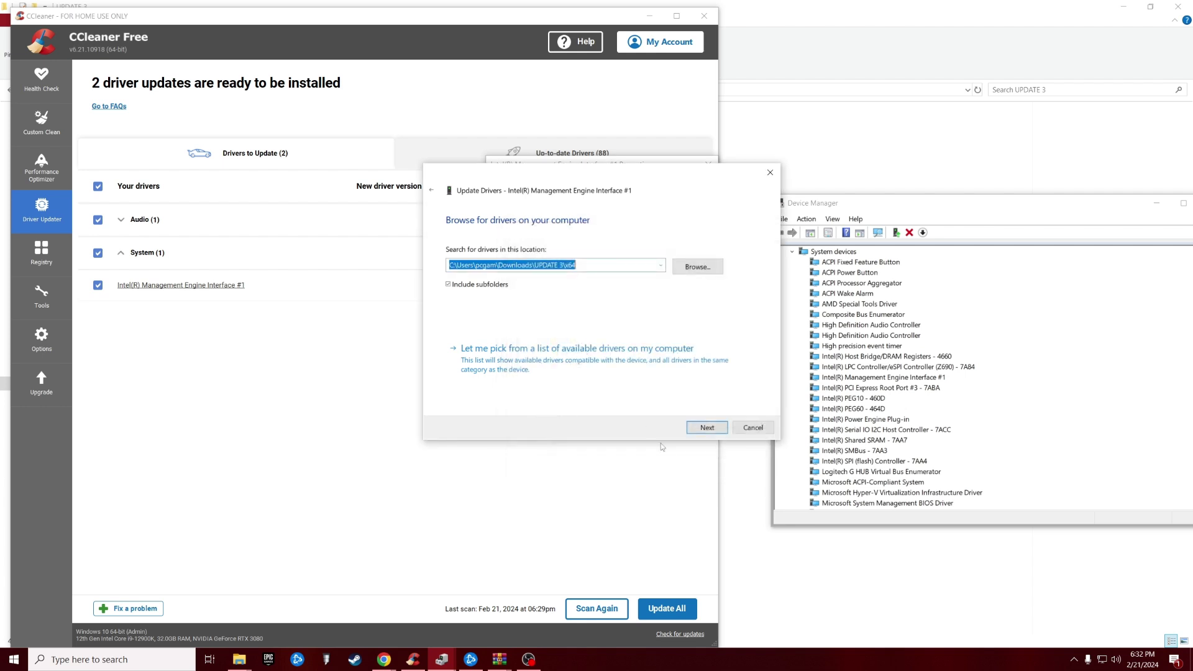
pyautogui.click(699, 428)
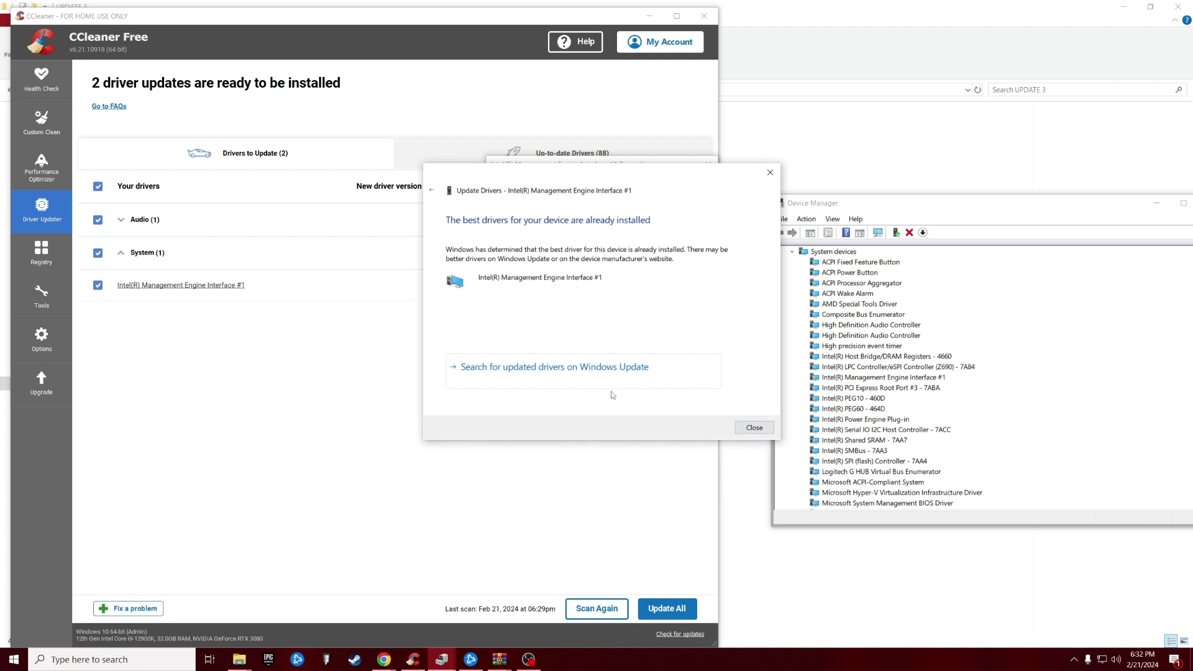
pyautogui.click(746, 426)
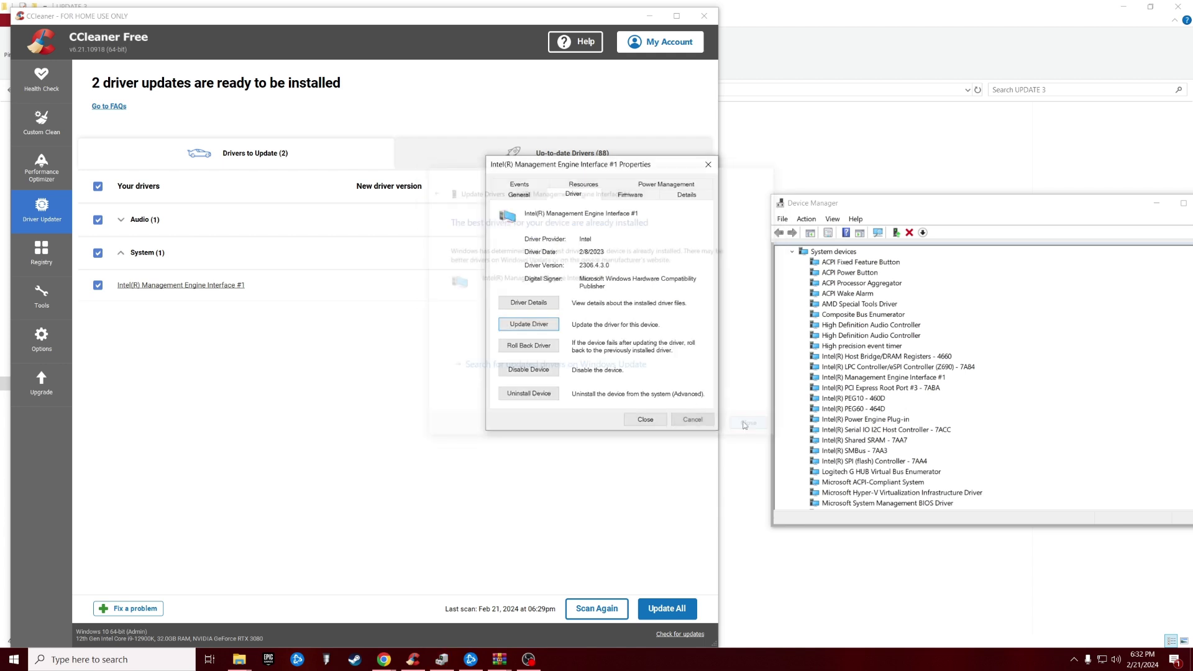
# Restart the driver update, opting to pick from the available drivers on the computer and browse for a driver file on disk
pyautogui.click(550, 325)
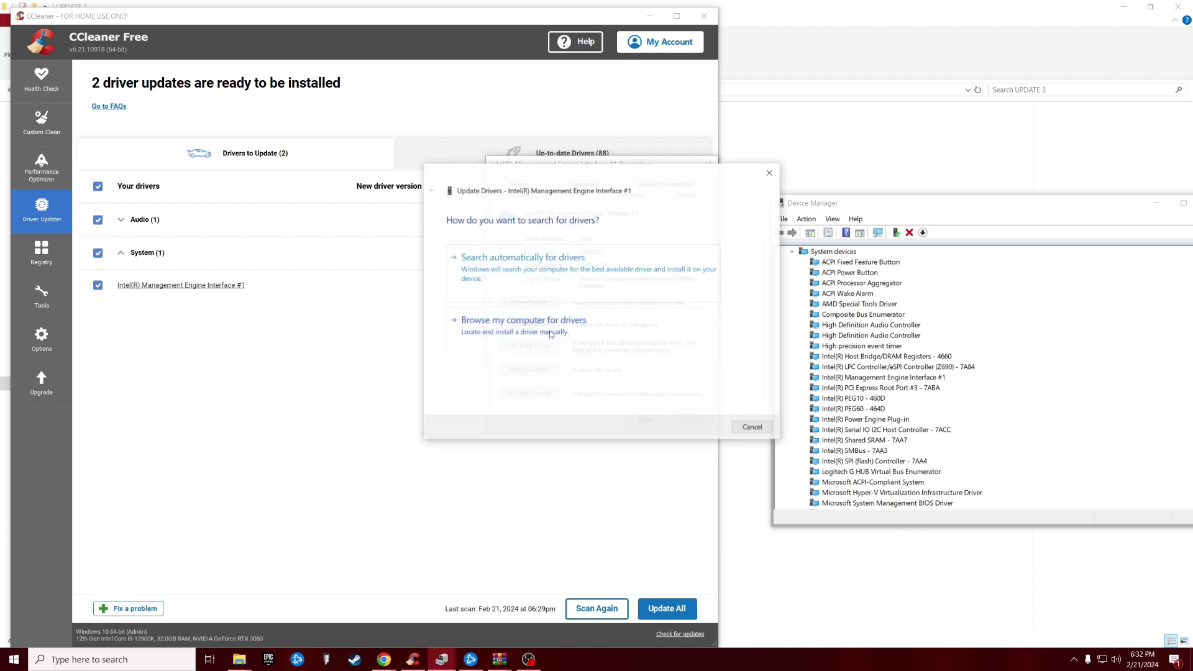
pyautogui.click(538, 339)
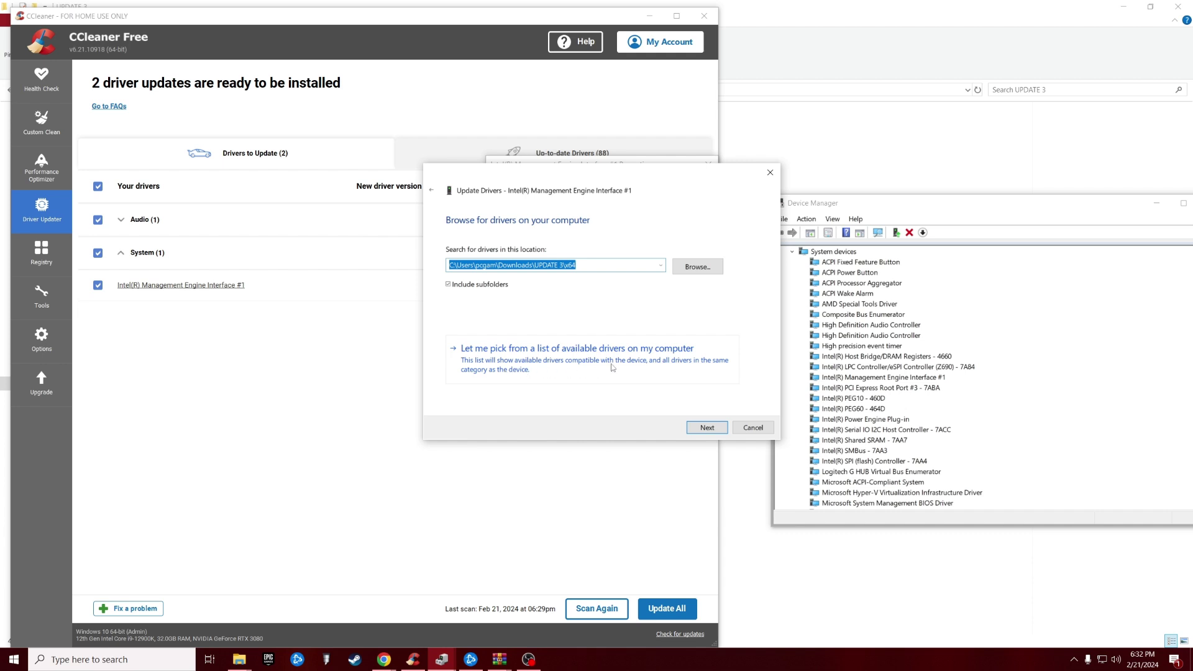
pyautogui.click(612, 367)
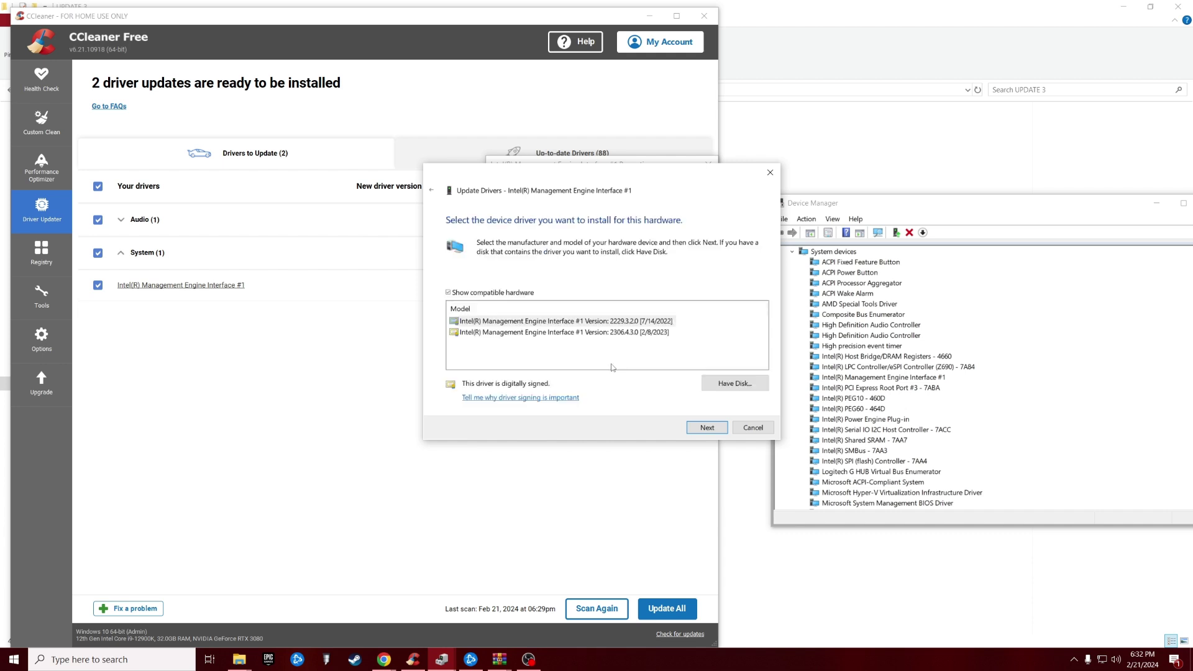
pyautogui.click(734, 384)
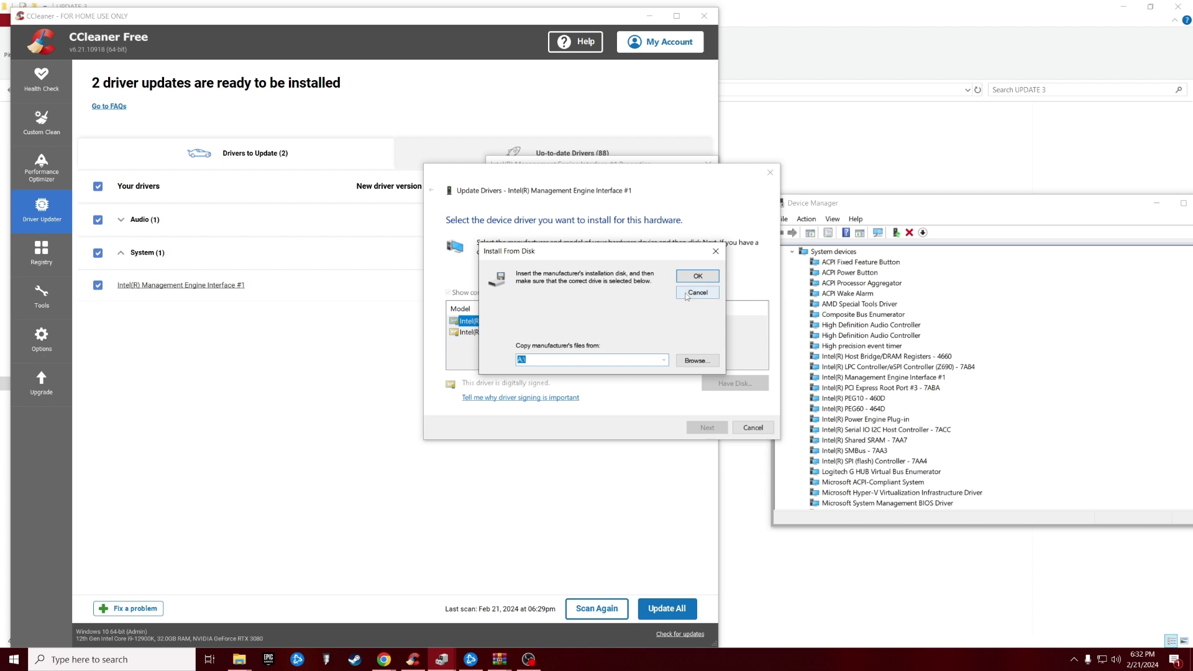
pyautogui.click(696, 361)
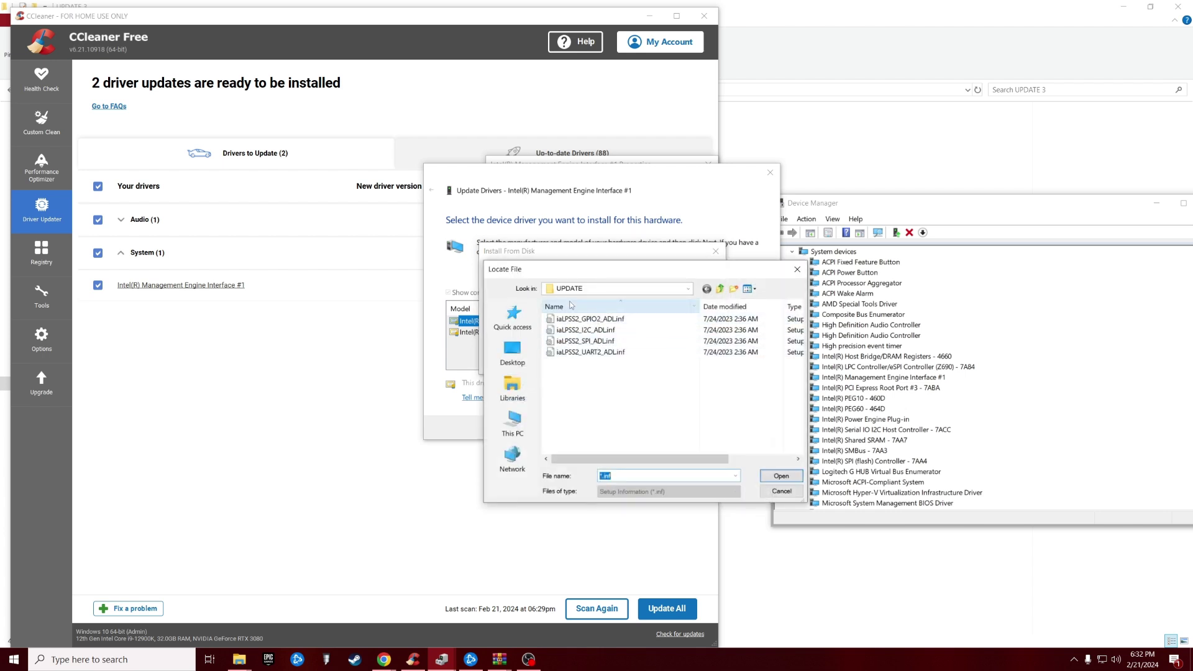
# Choose heci.inf from the Downloads\UPDATE 3 folder as the driver file to install from
pyautogui.click(606, 290)
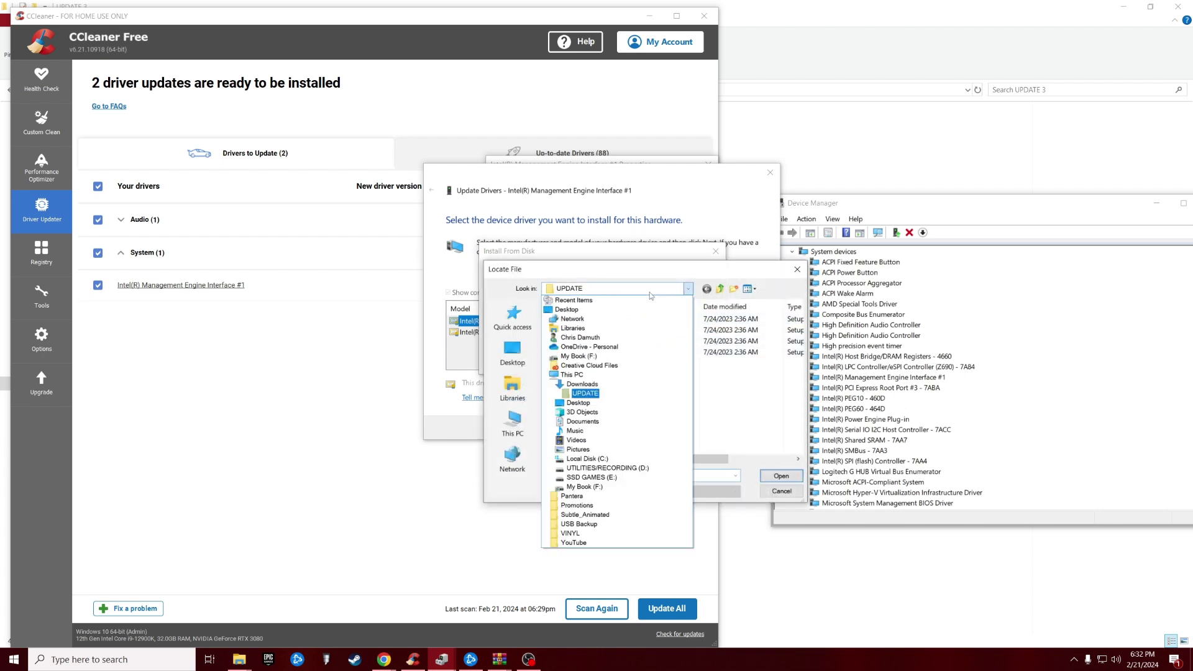
pyautogui.click(580, 385)
pyautogui.doubleClick(570, 331)
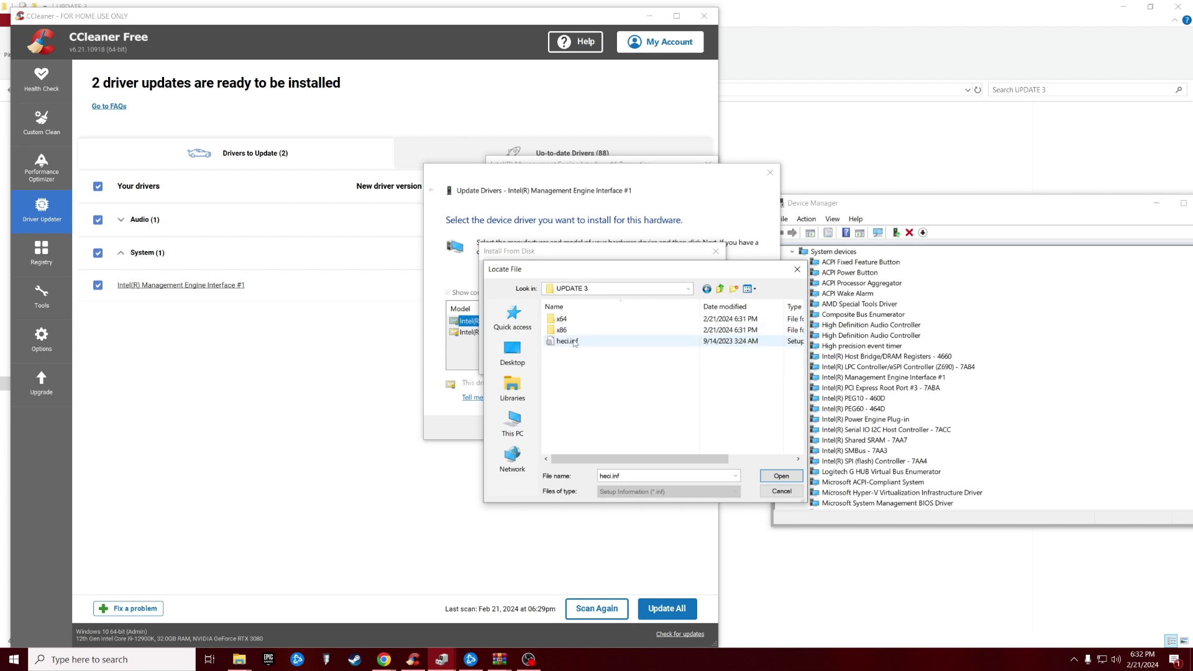
pyautogui.doubleClick(562, 319)
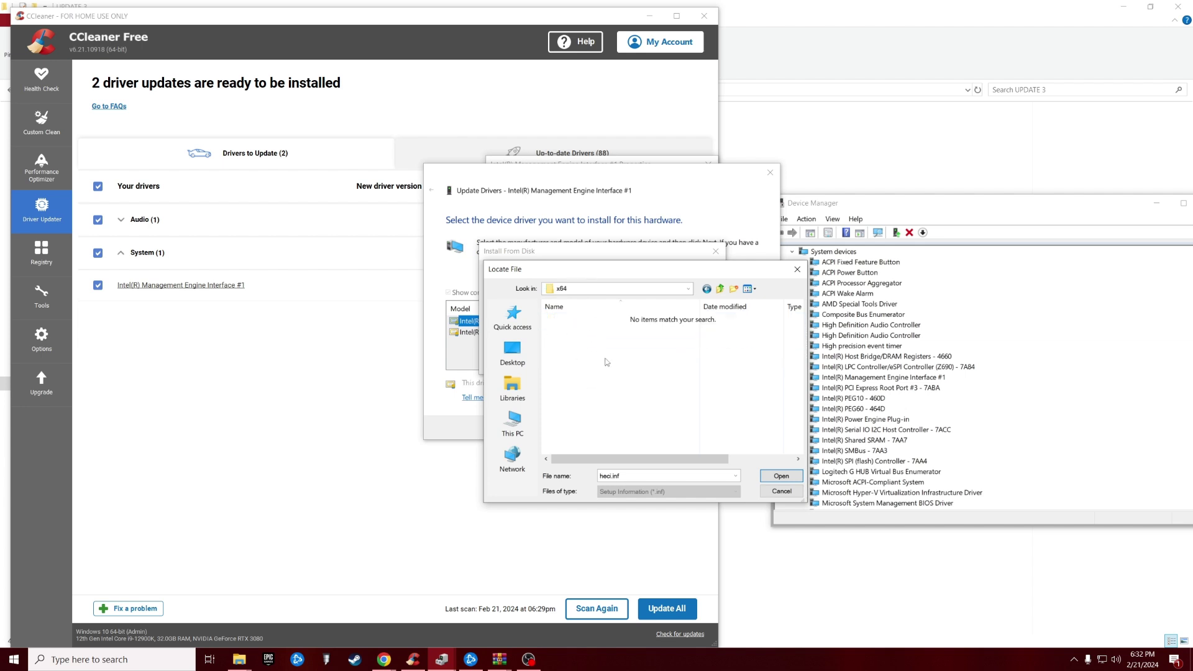
pyautogui.click(705, 290)
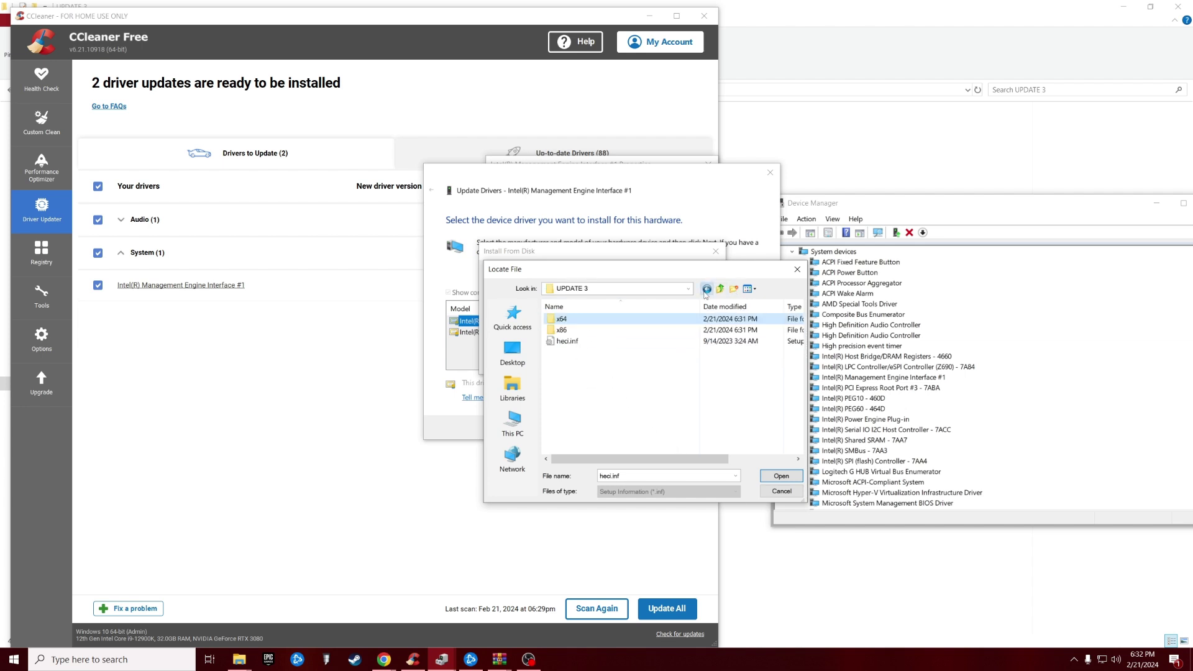
pyautogui.click(568, 342)
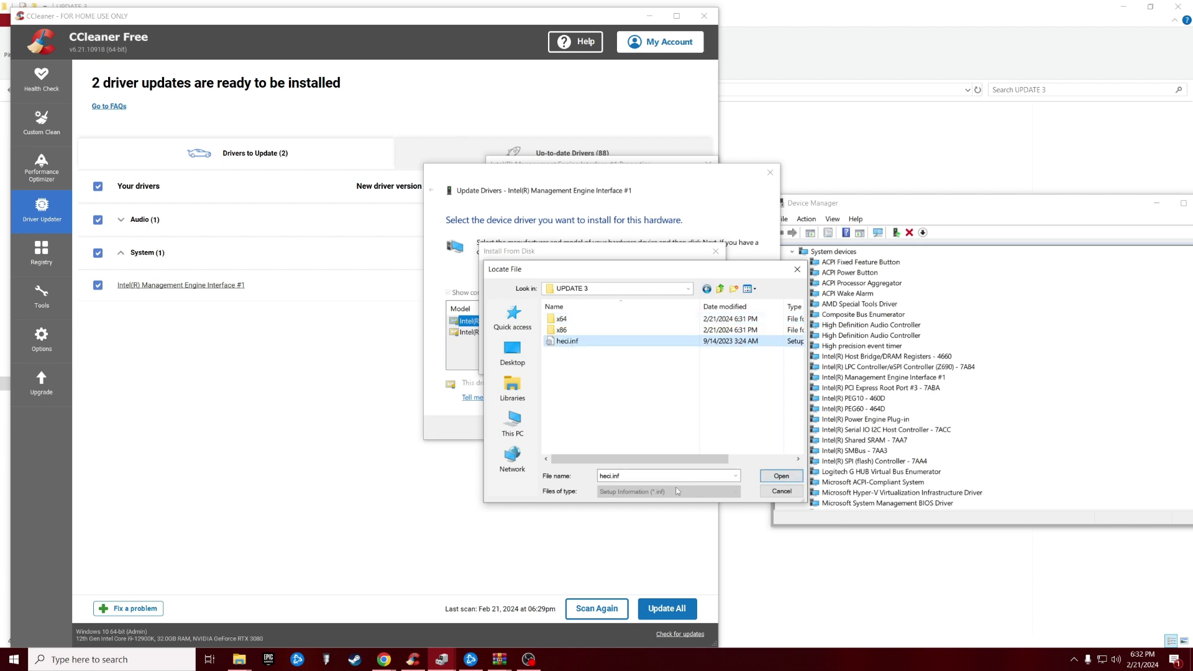
pyautogui.click(780, 476)
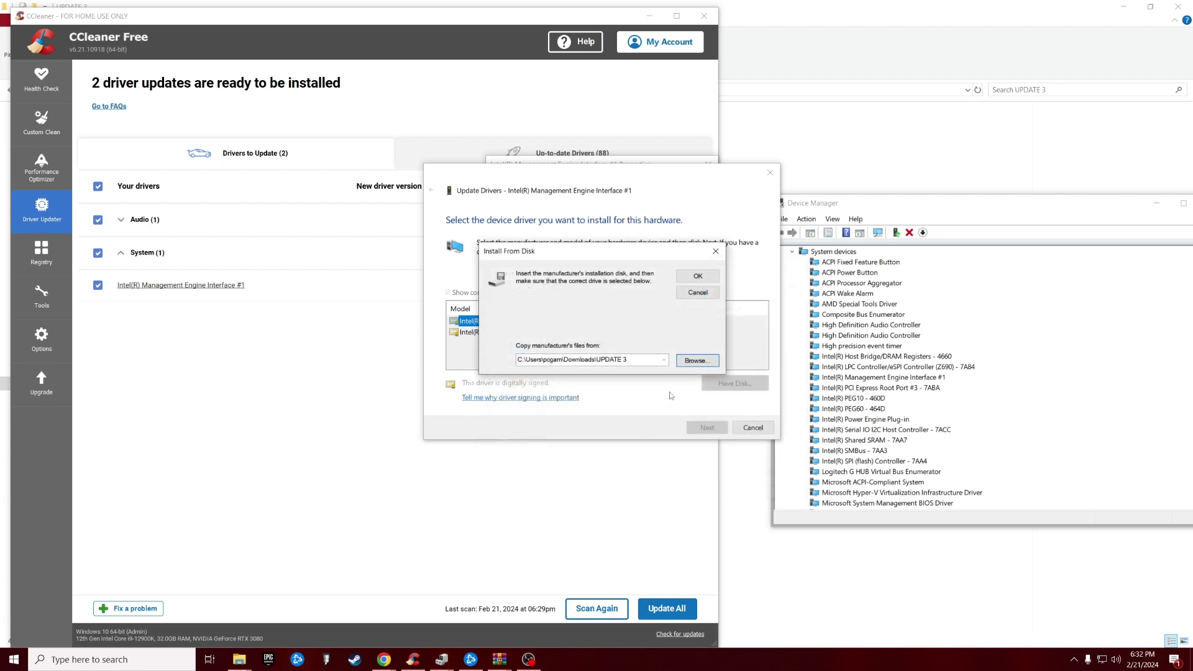
# Install the Intel Management Engine Interface driver from UPDATE 3, then close the update wizard and device properties
pyautogui.click(697, 280)
pyautogui.click(710, 427)
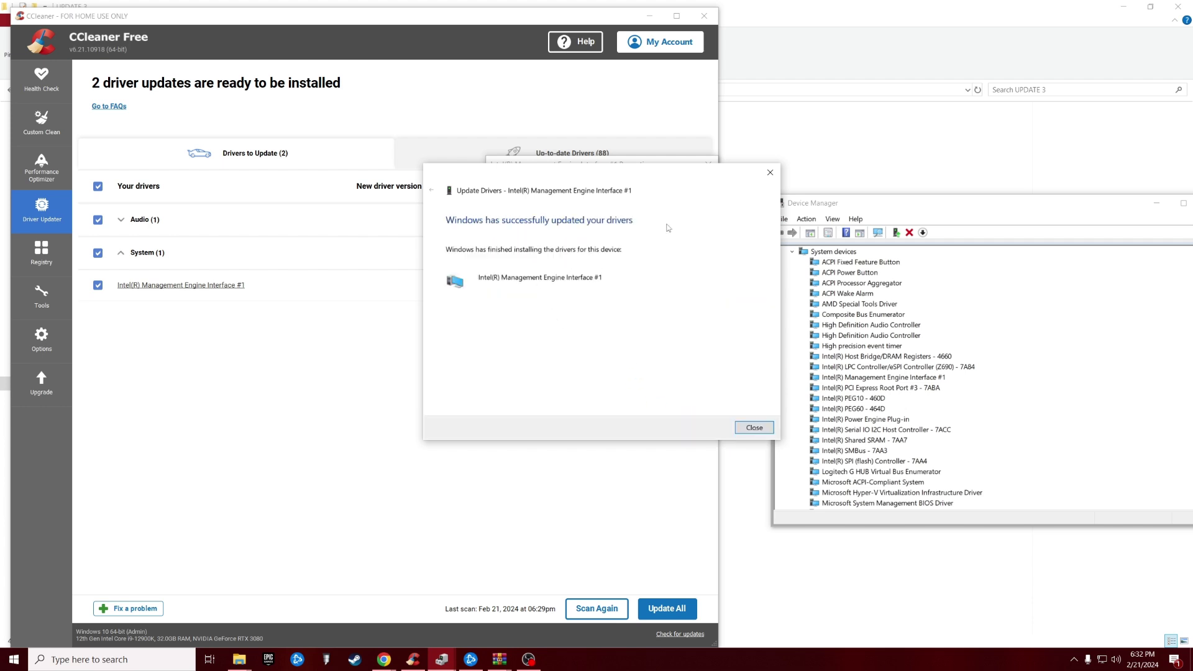
pyautogui.click(754, 427)
pyautogui.click(645, 419)
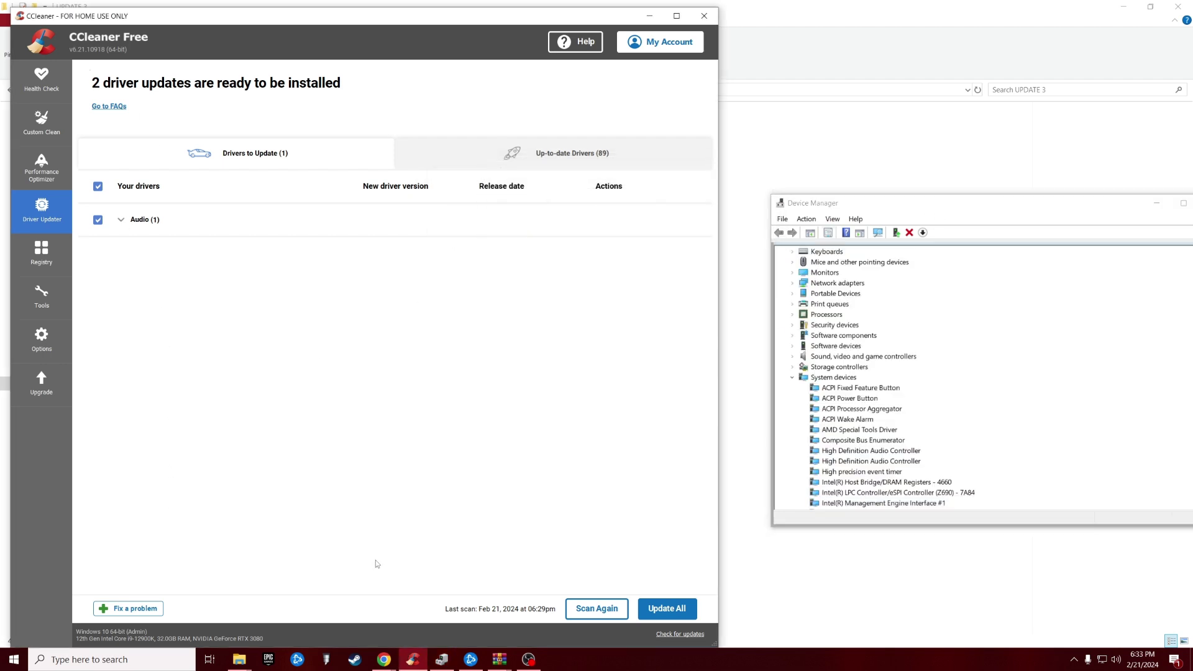
# Switch to CCleaner and rescan the computer for out-of-date drivers
pyautogui.click(604, 610)
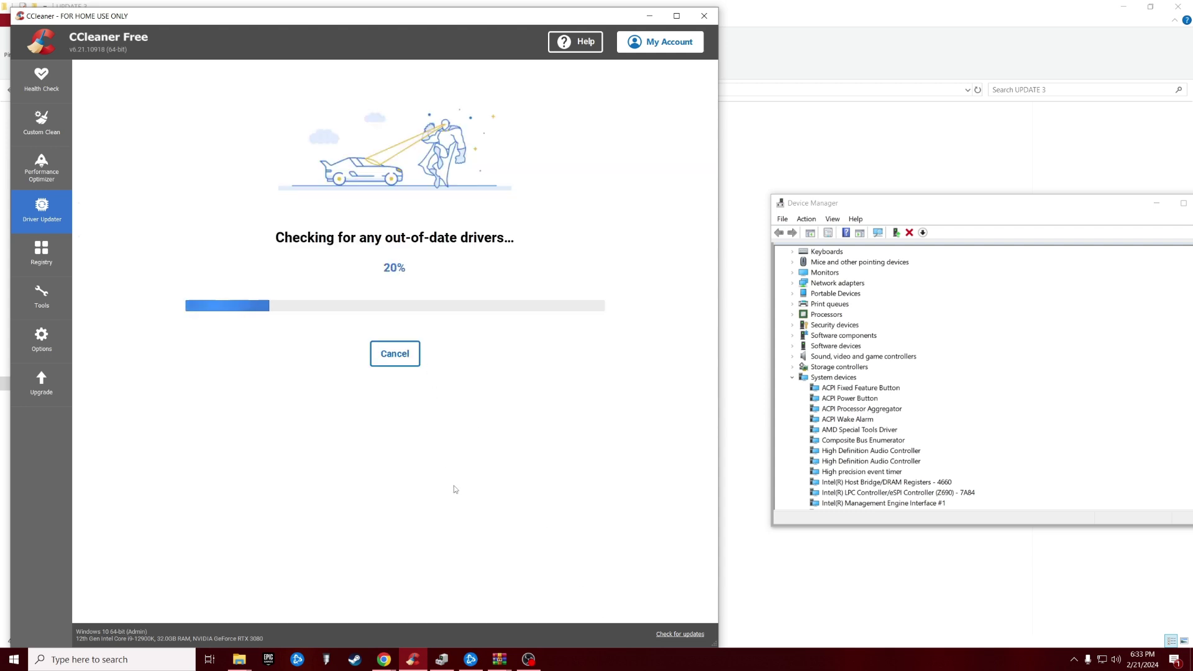